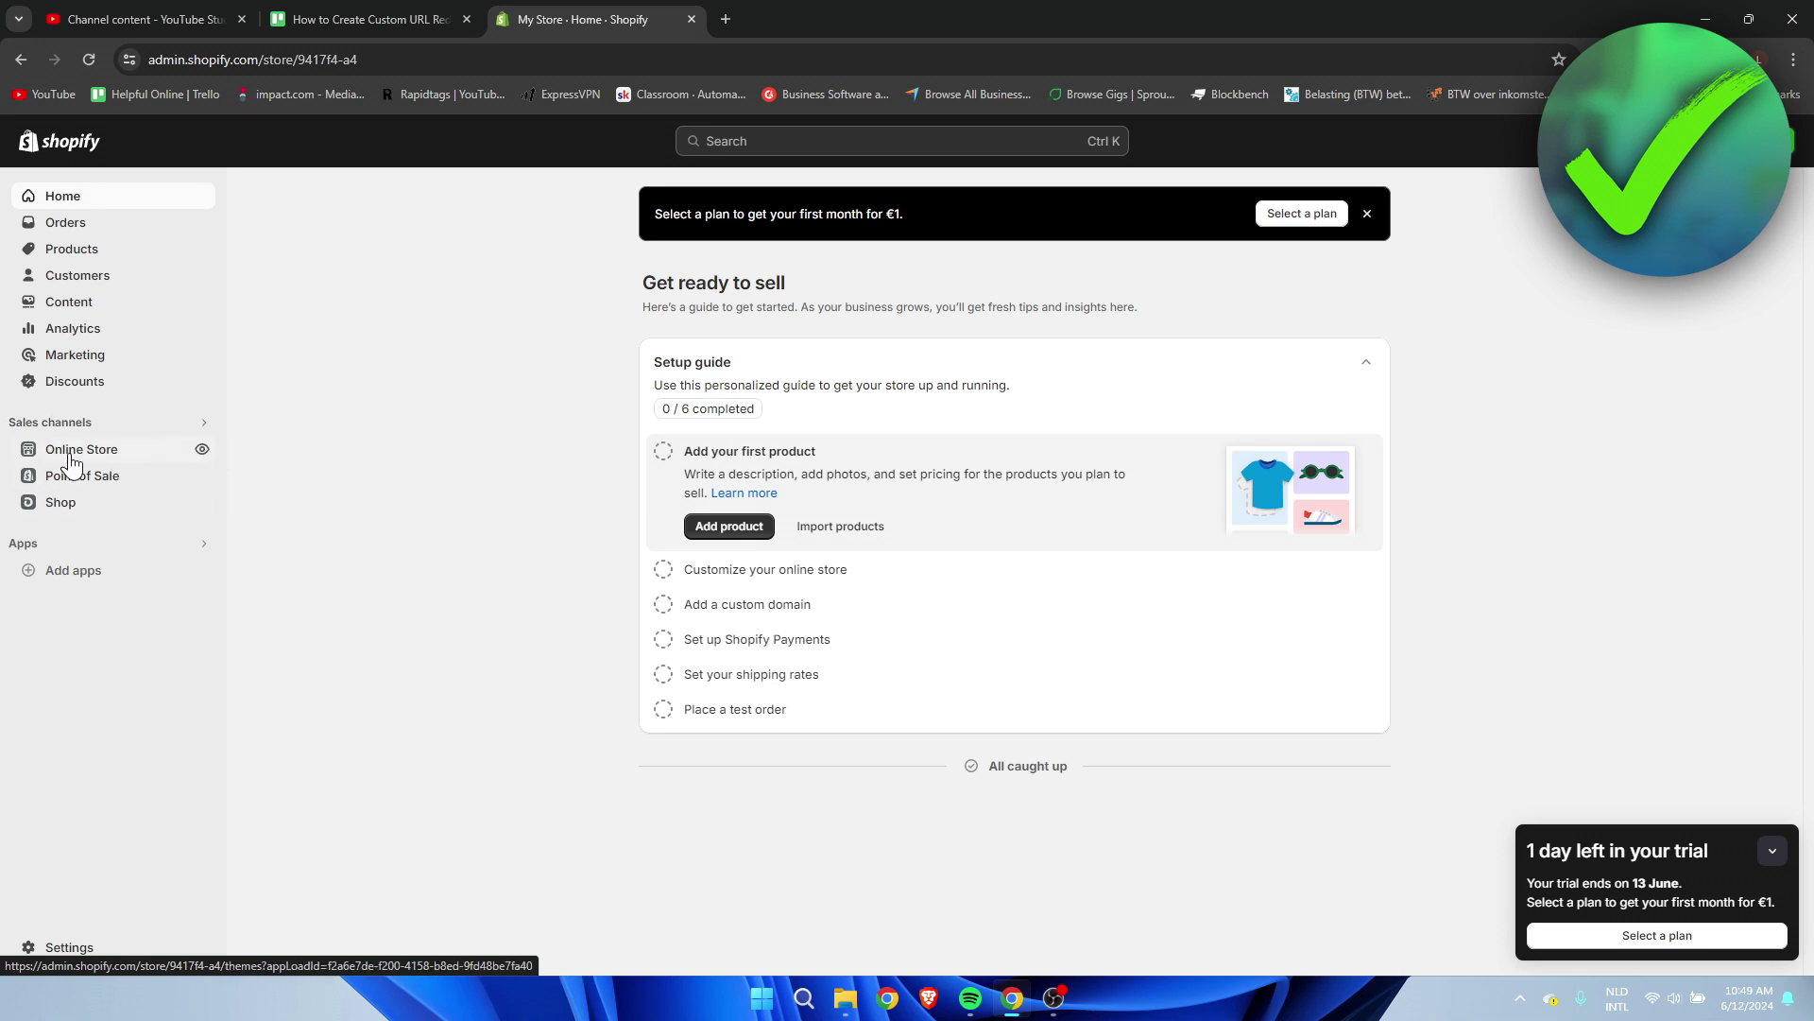
- Go through Online Store and Navigation to the empty URL redirects list and start a new redirect
left_click(79, 454)
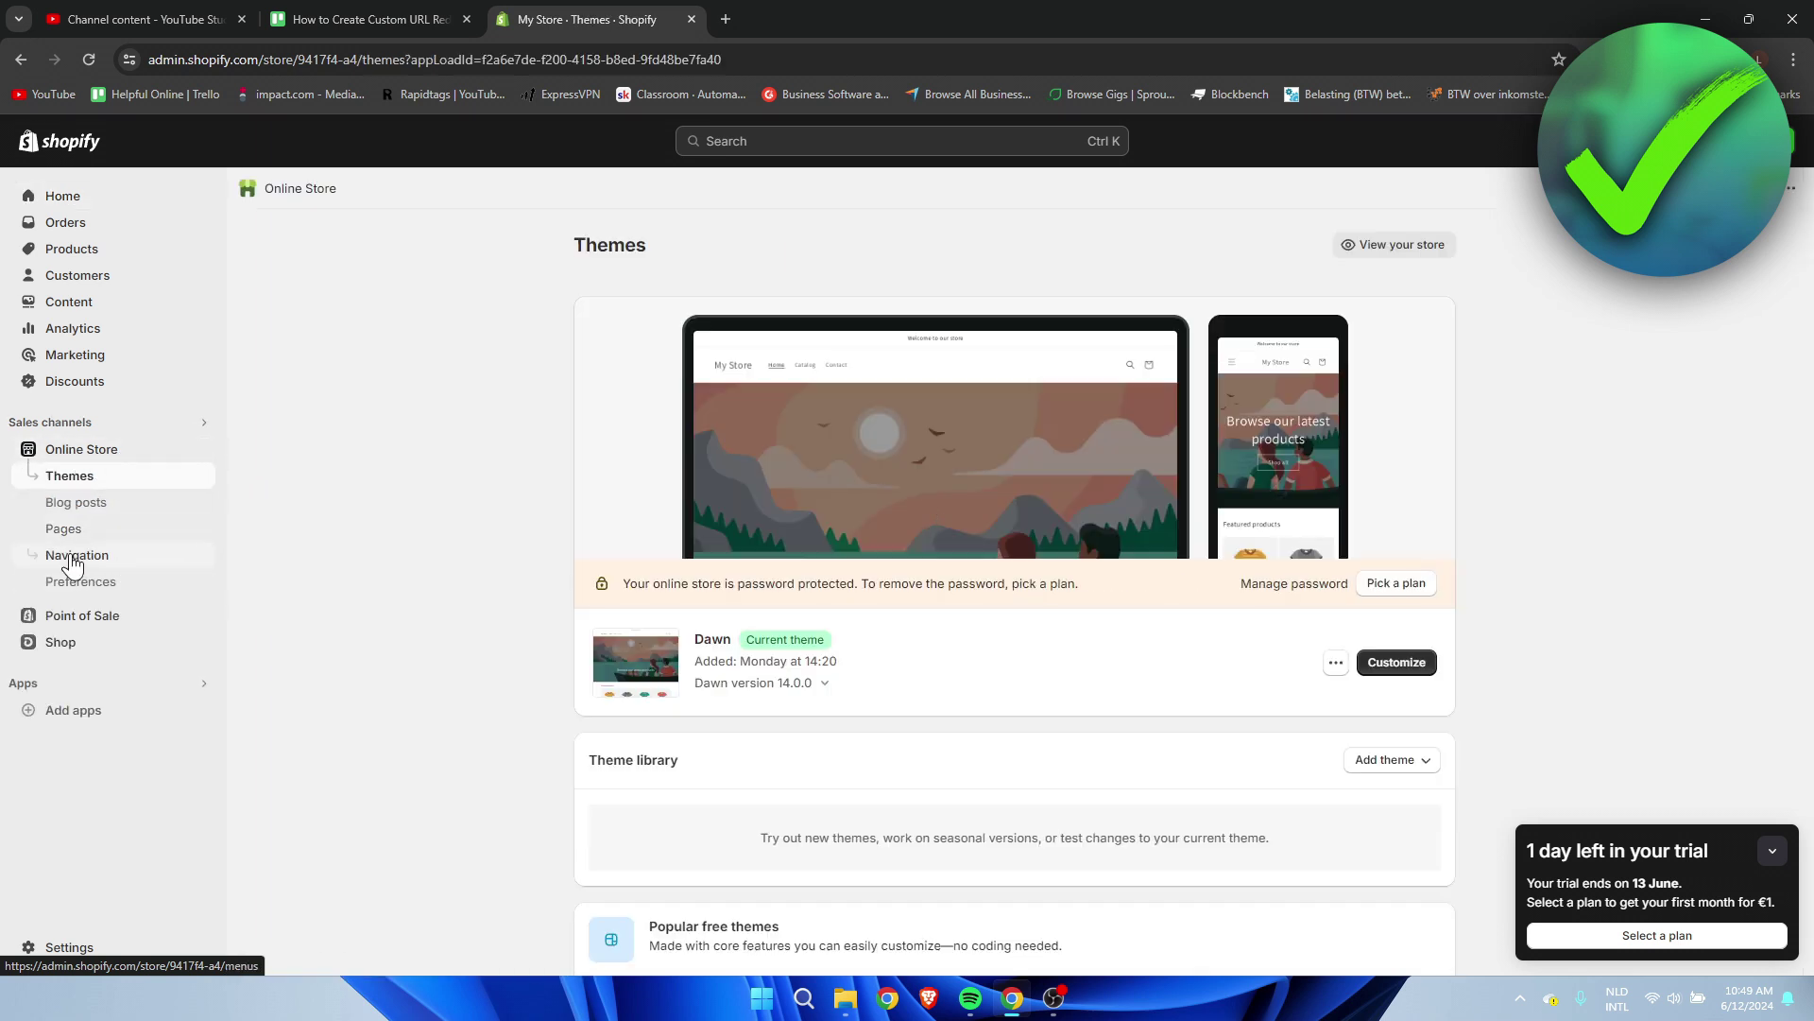
left_click(73, 559)
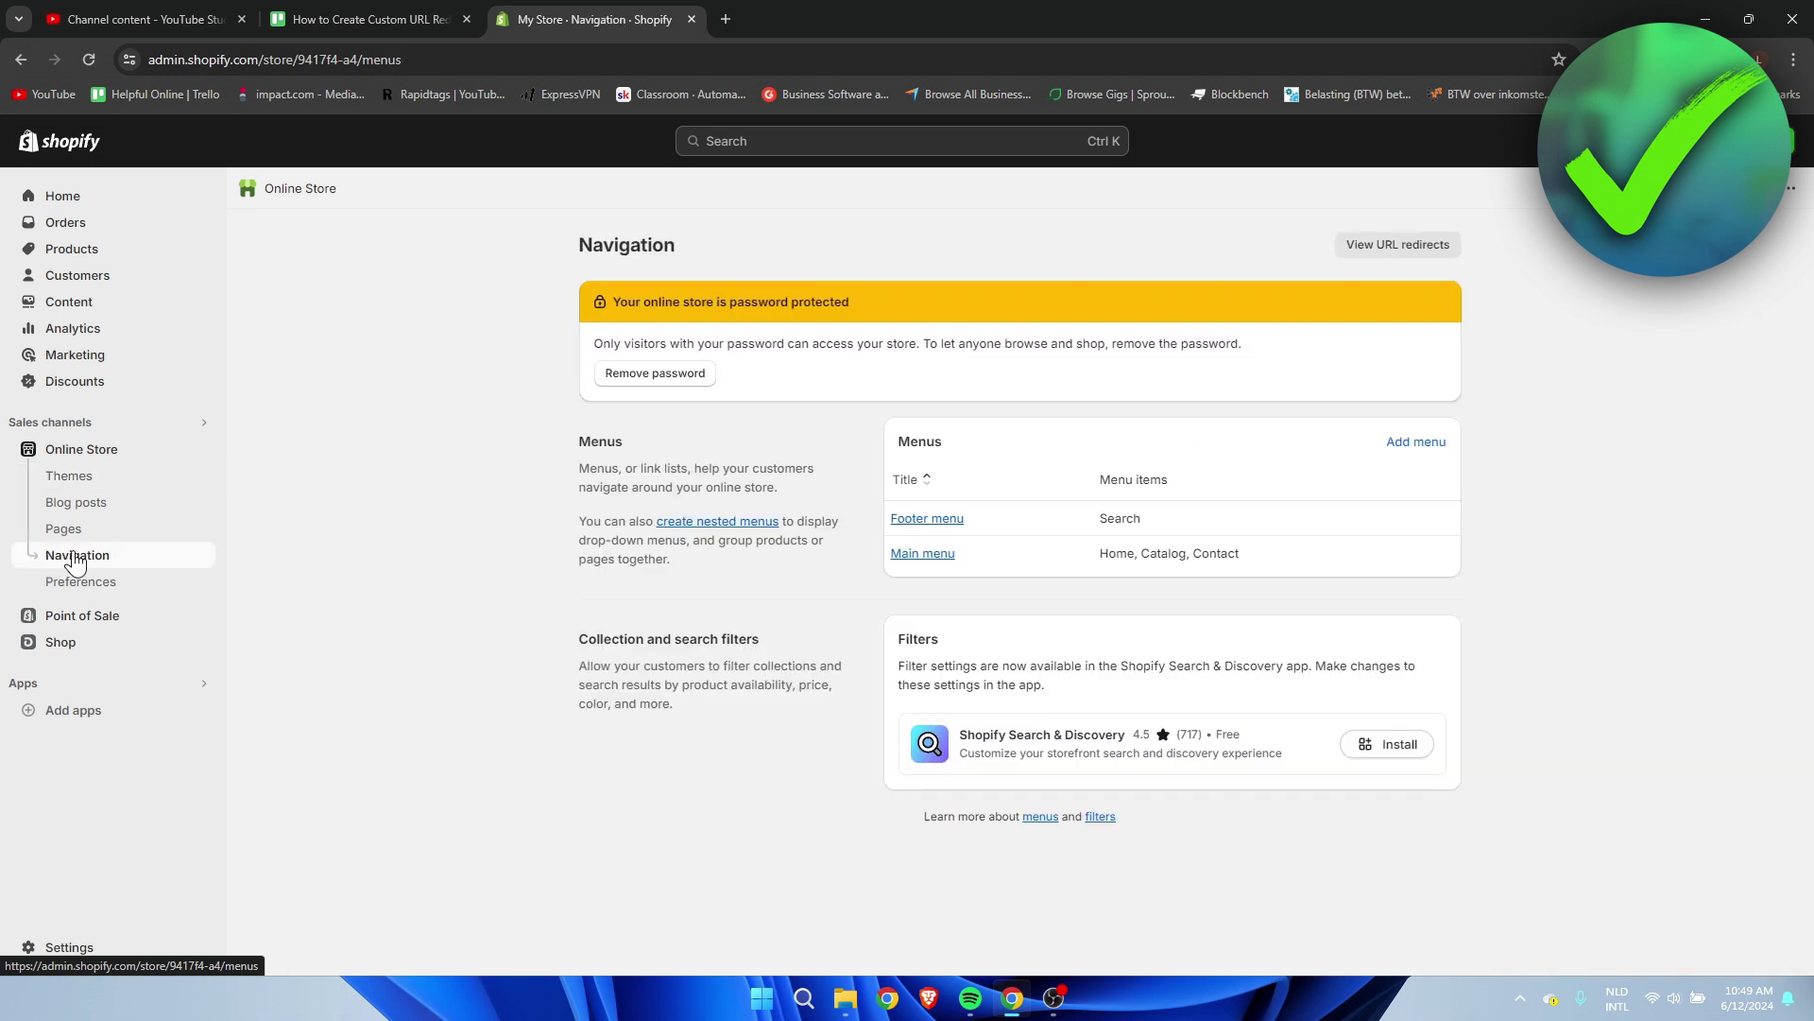
left_click(1398, 255)
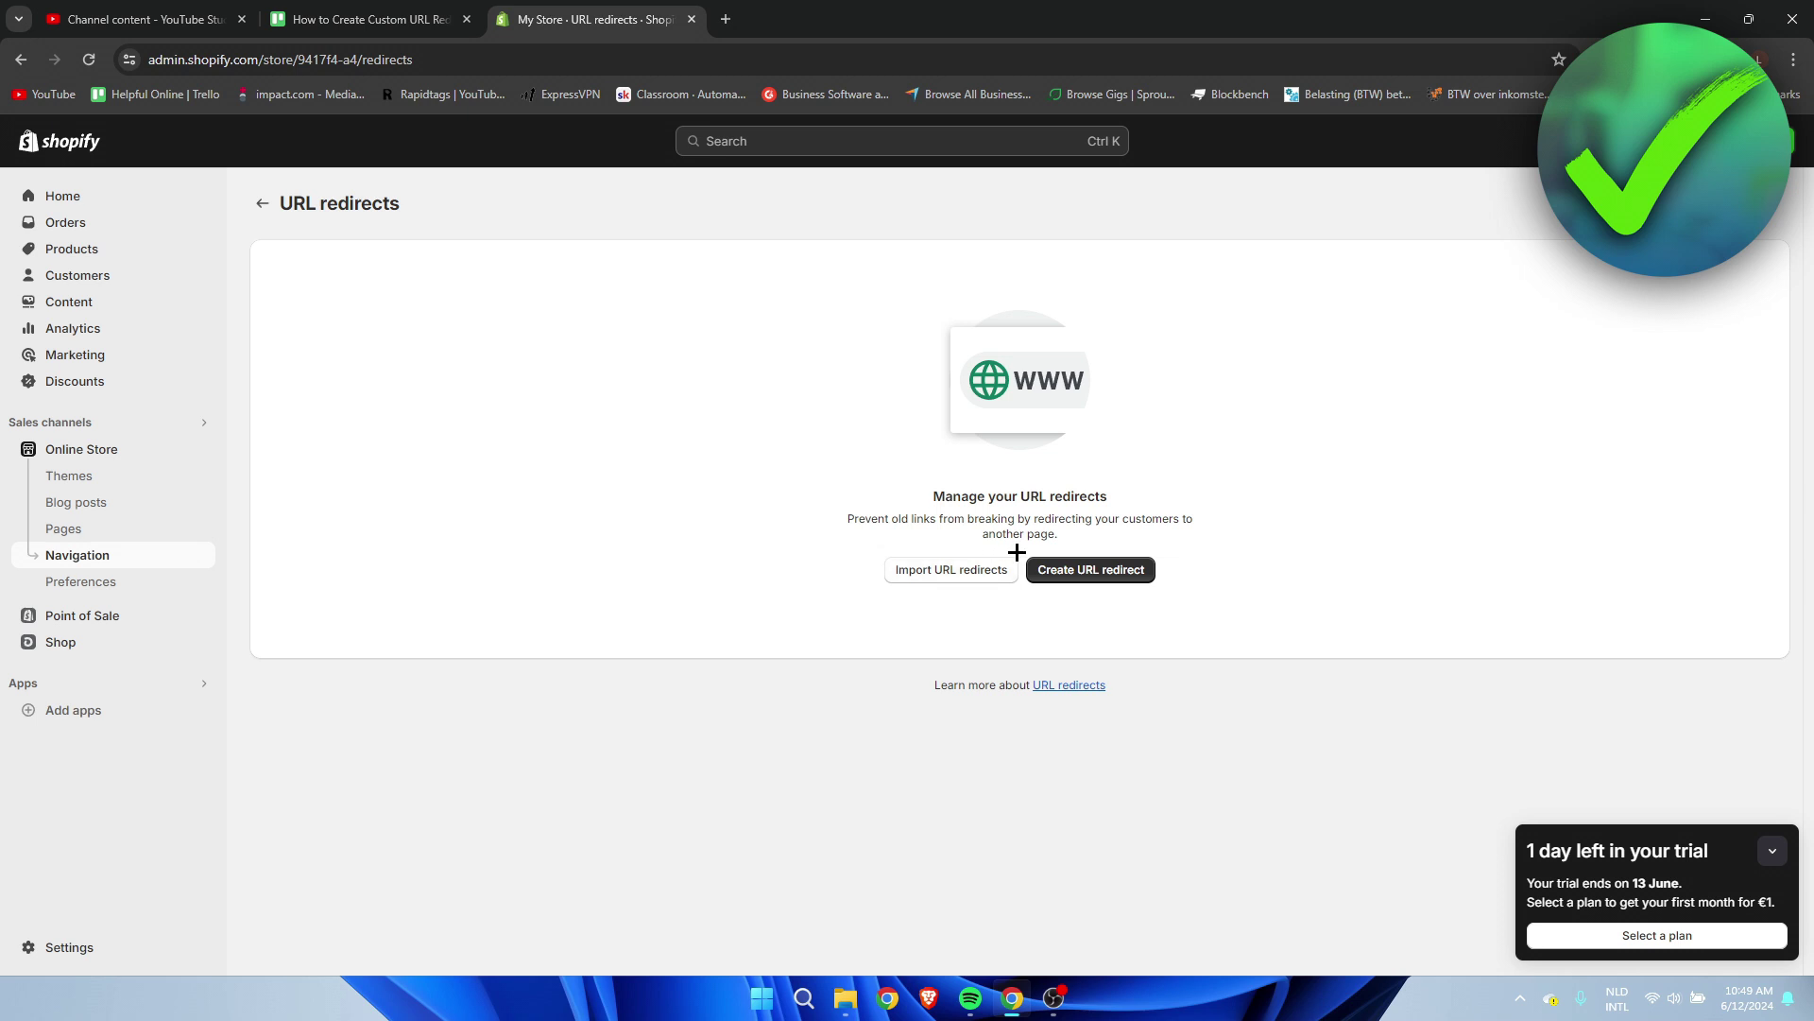
left_click(1078, 578)
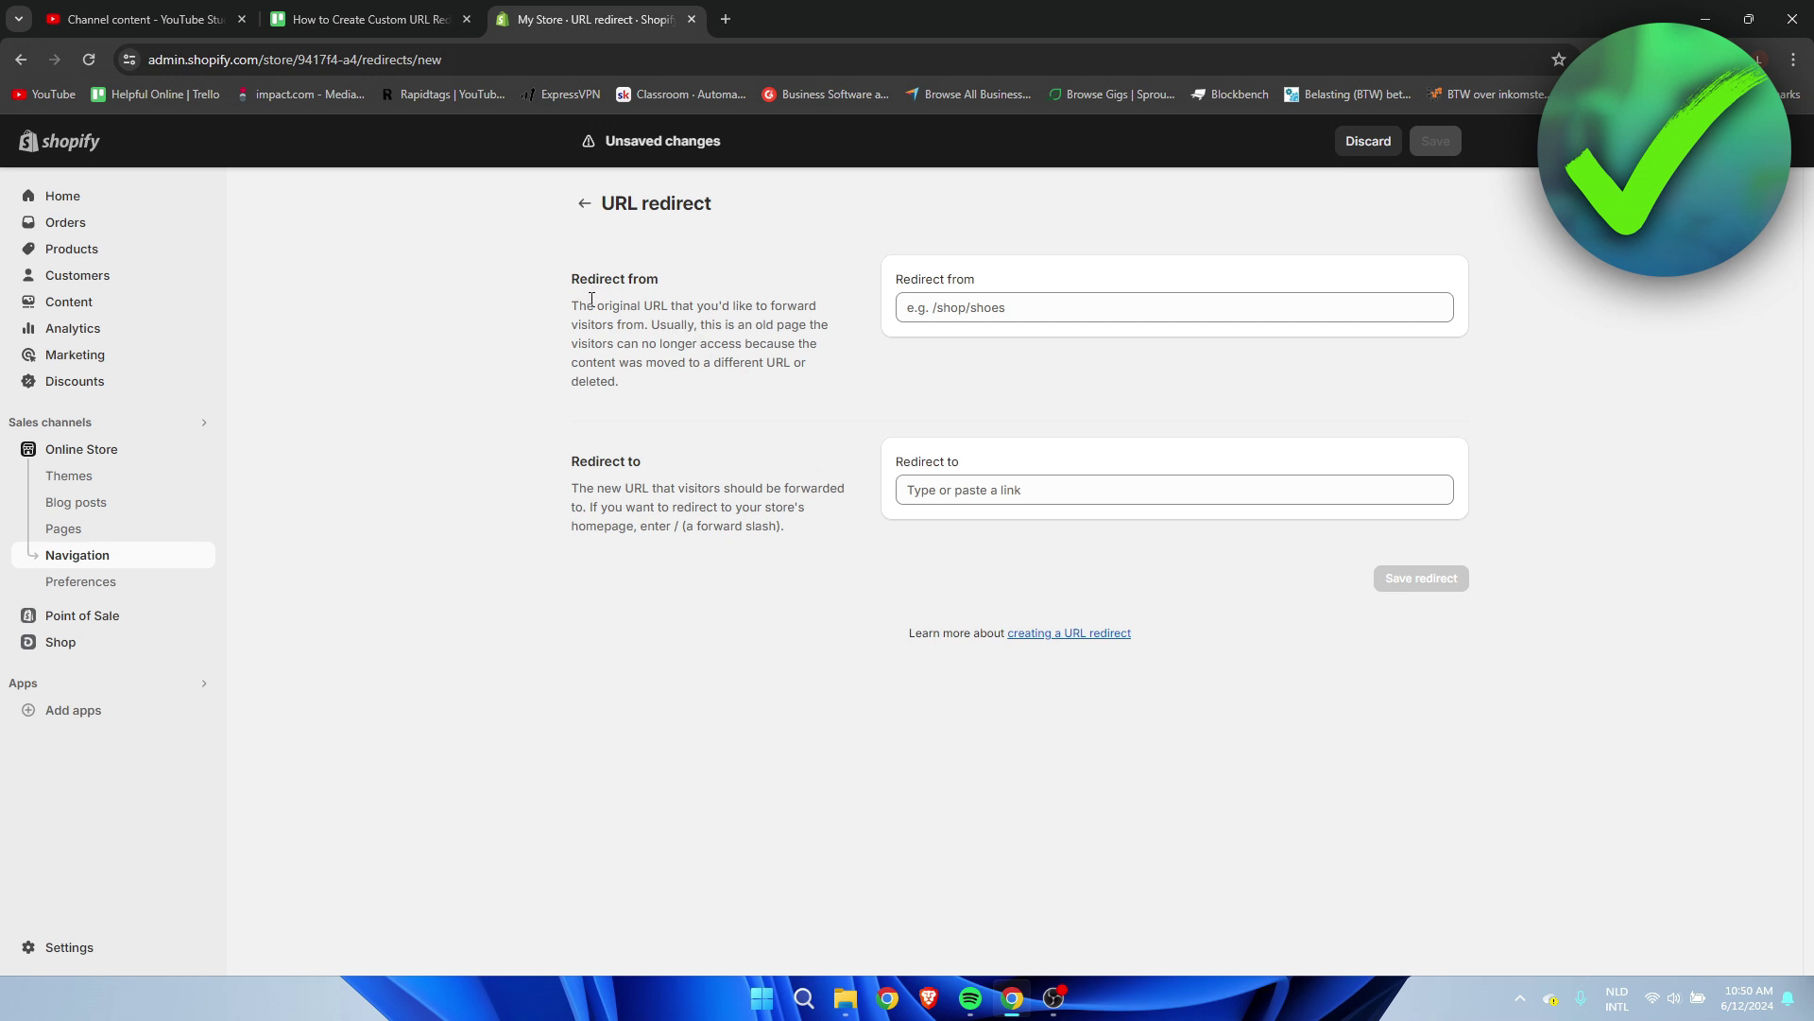
- Review the Redirect from and Redirect to explanations, then put the cursor in Redirect from
left_click_drag(572, 305, 815, 325)
left_click_drag(616, 343, 835, 345)
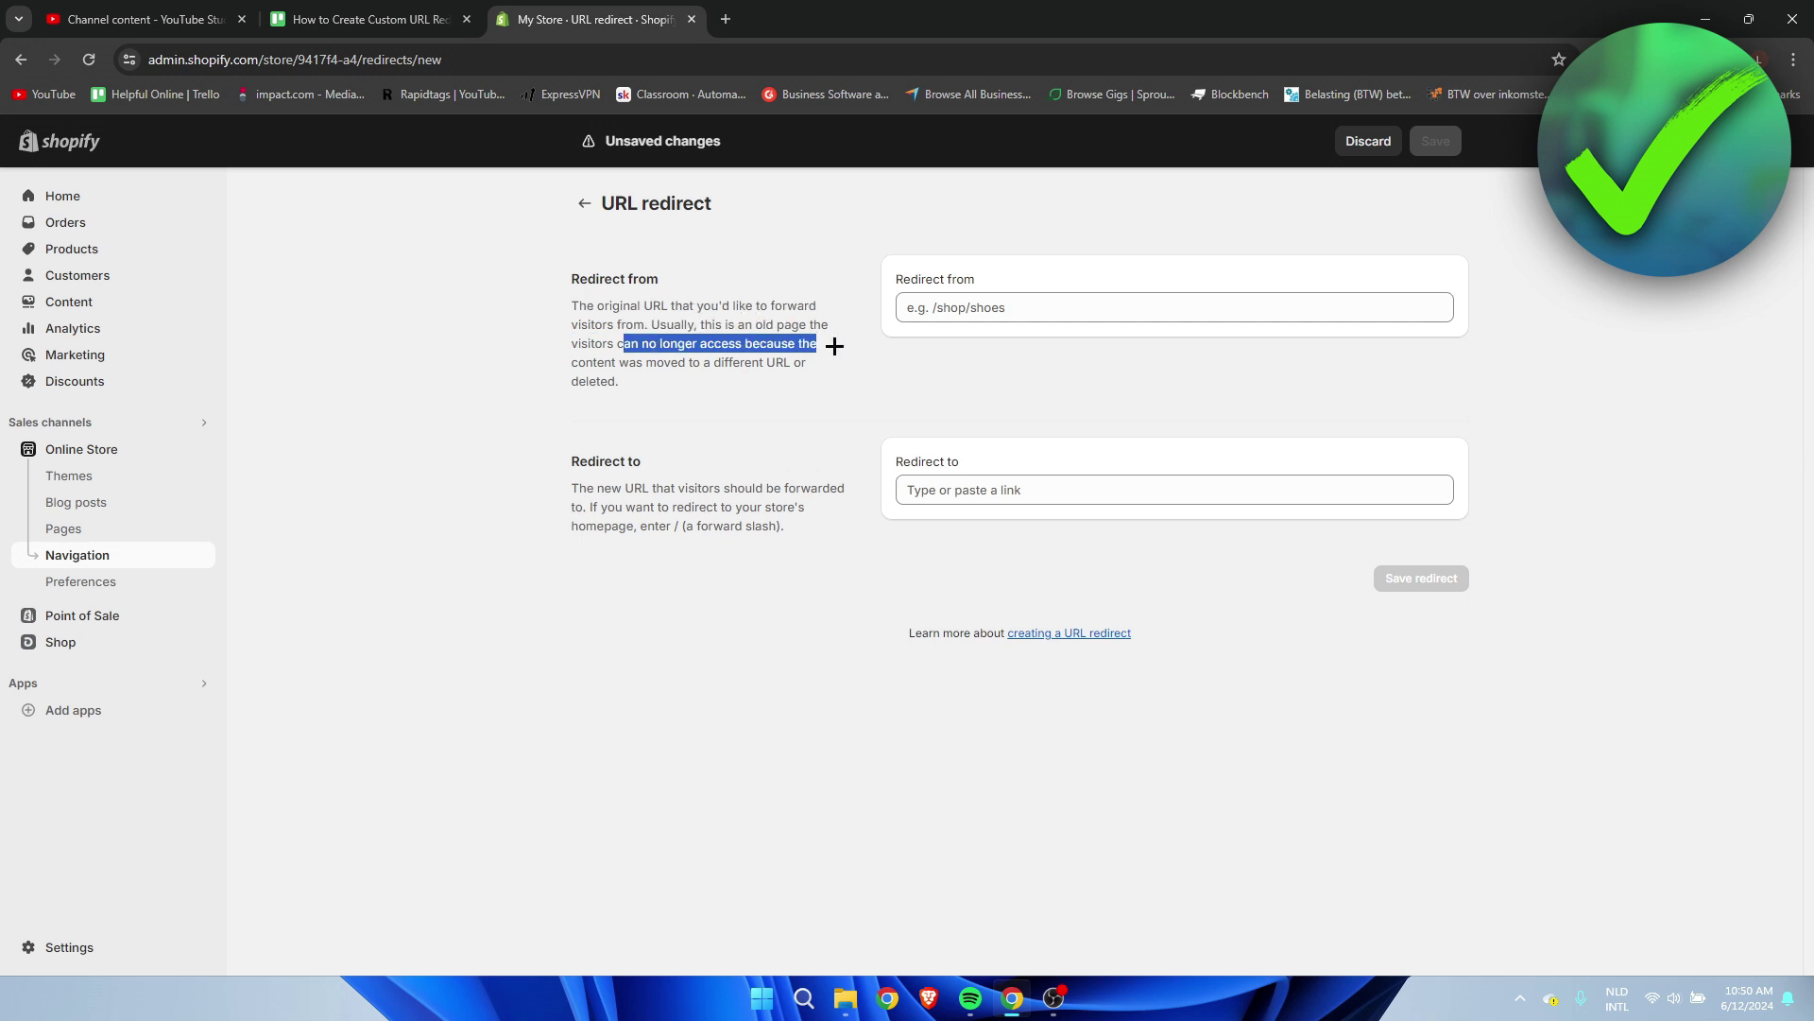
left_click(834, 351)
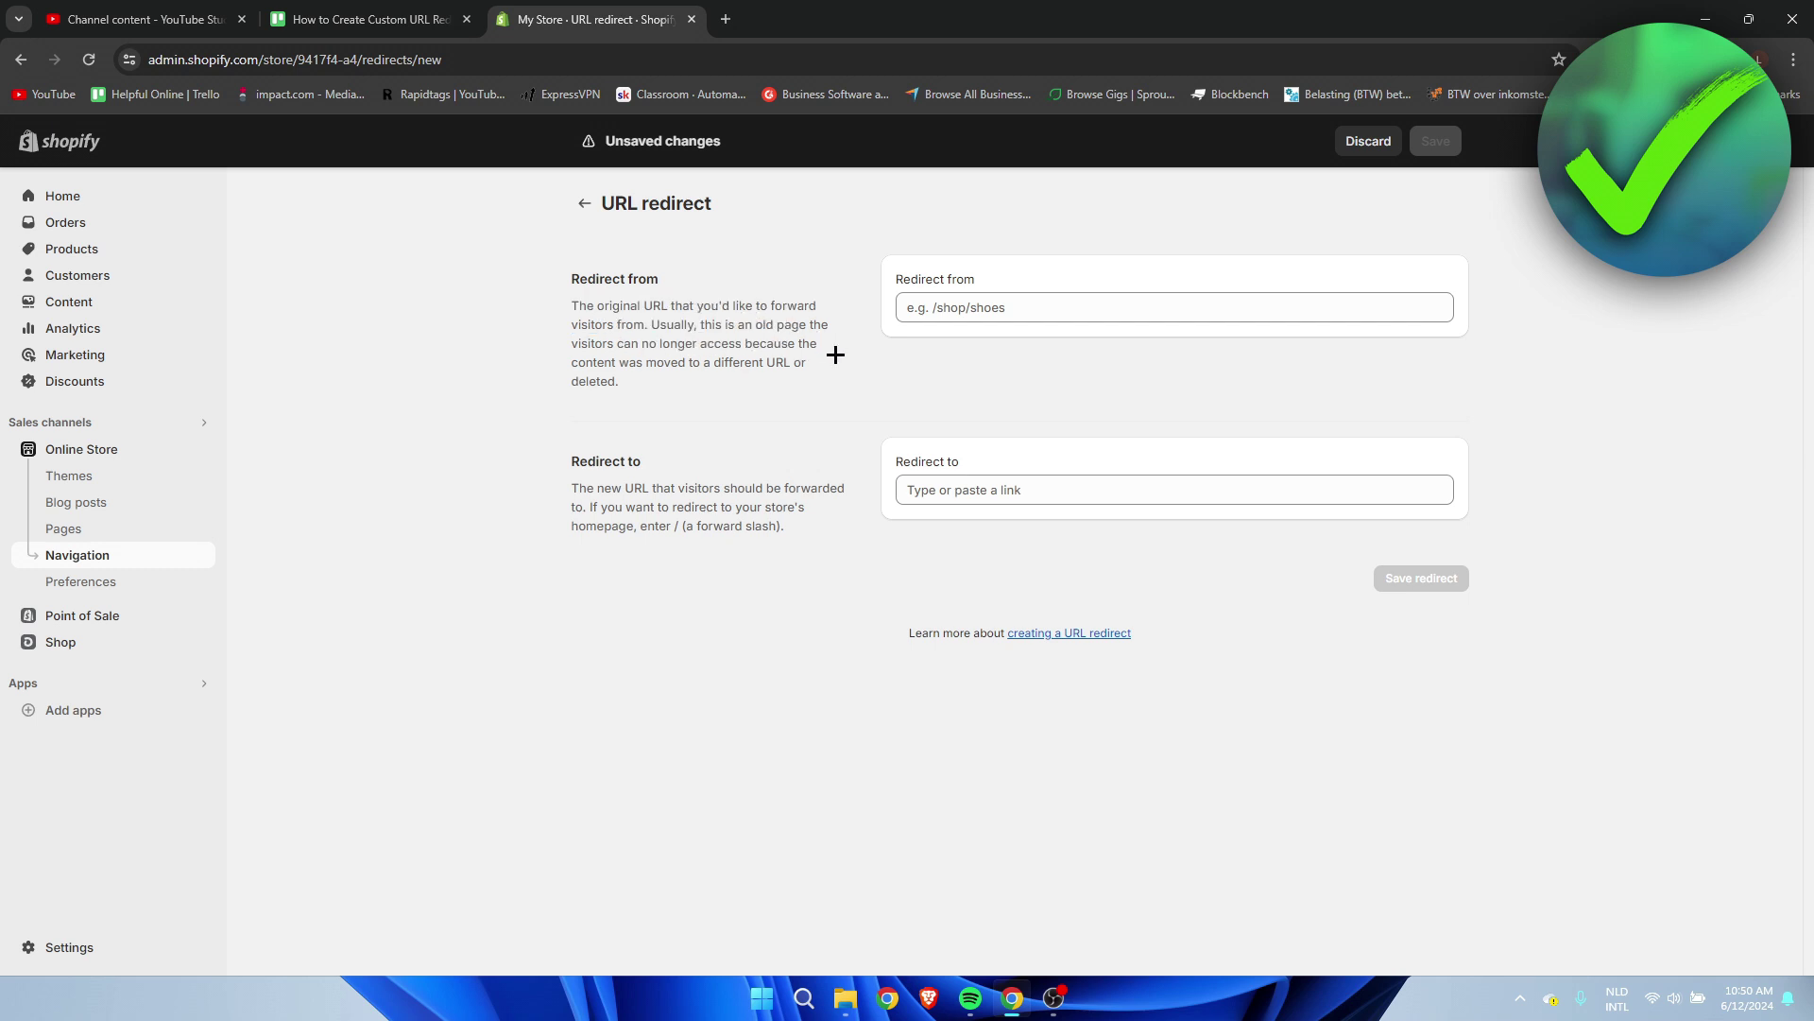
left_click_drag(547, 470, 681, 462)
left_click(565, 488)
left_click_drag(565, 487, 832, 487)
left_click(832, 488)
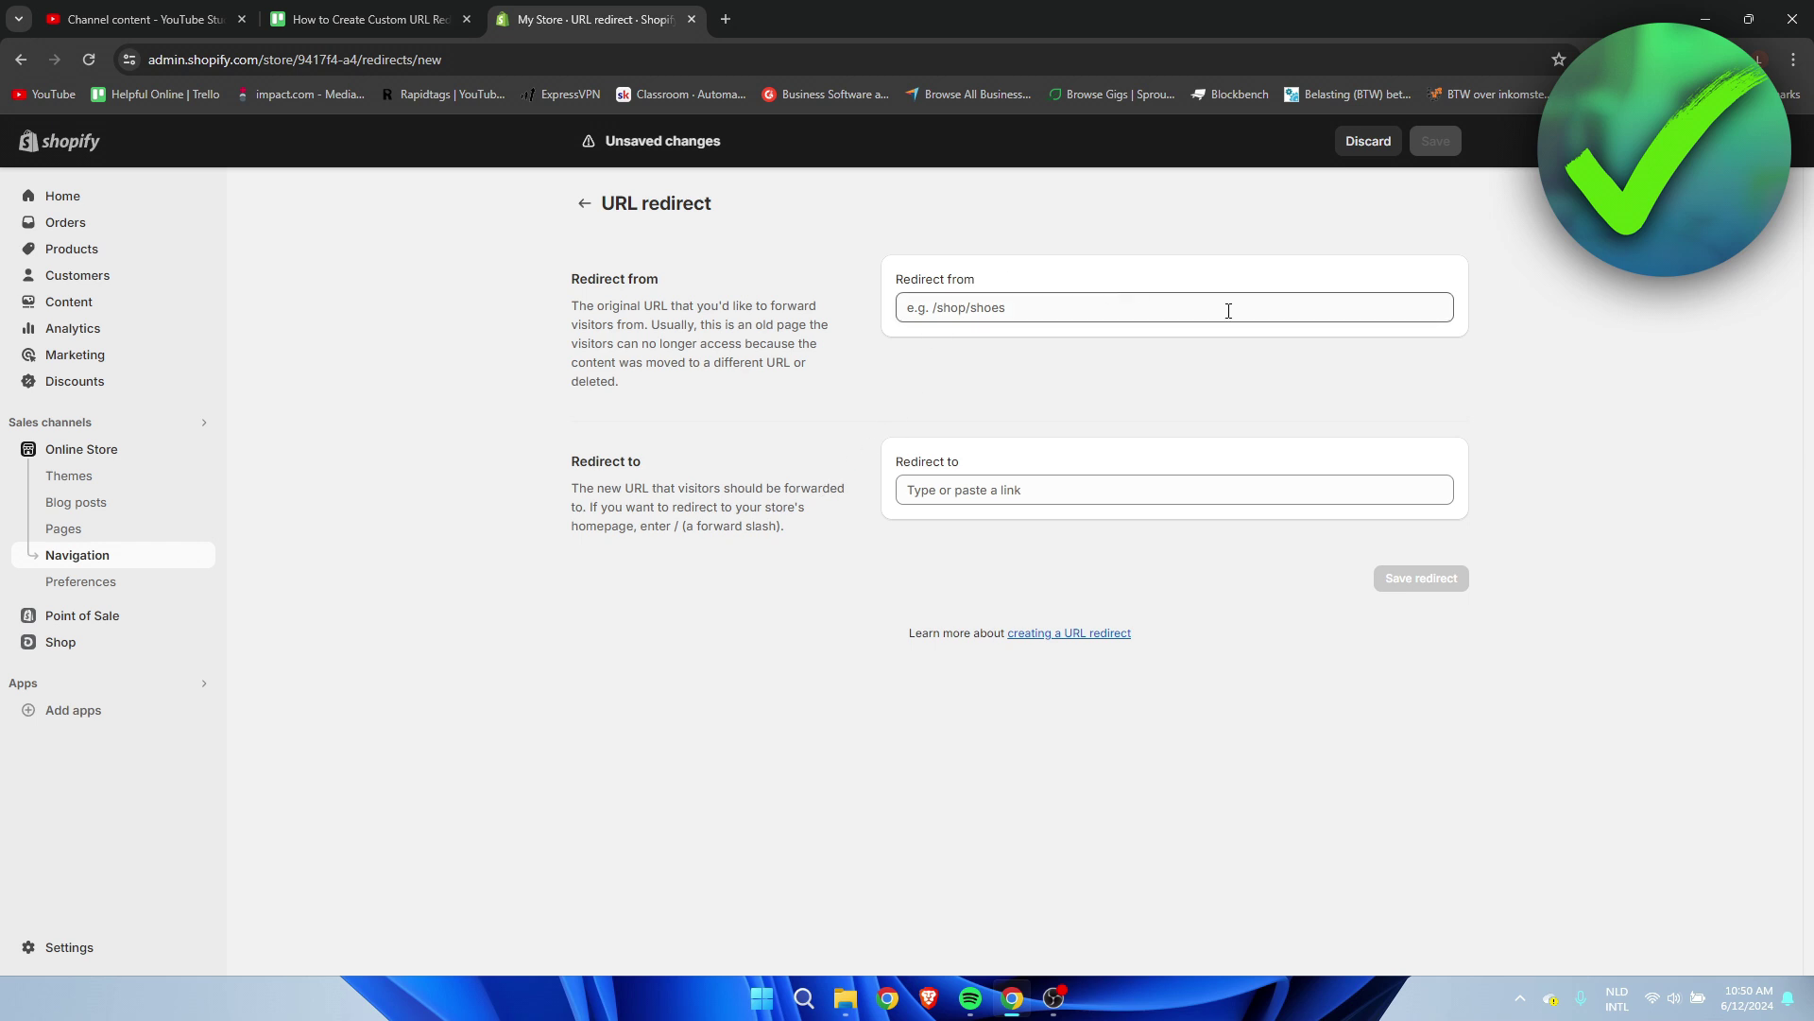
left_click(992, 303)
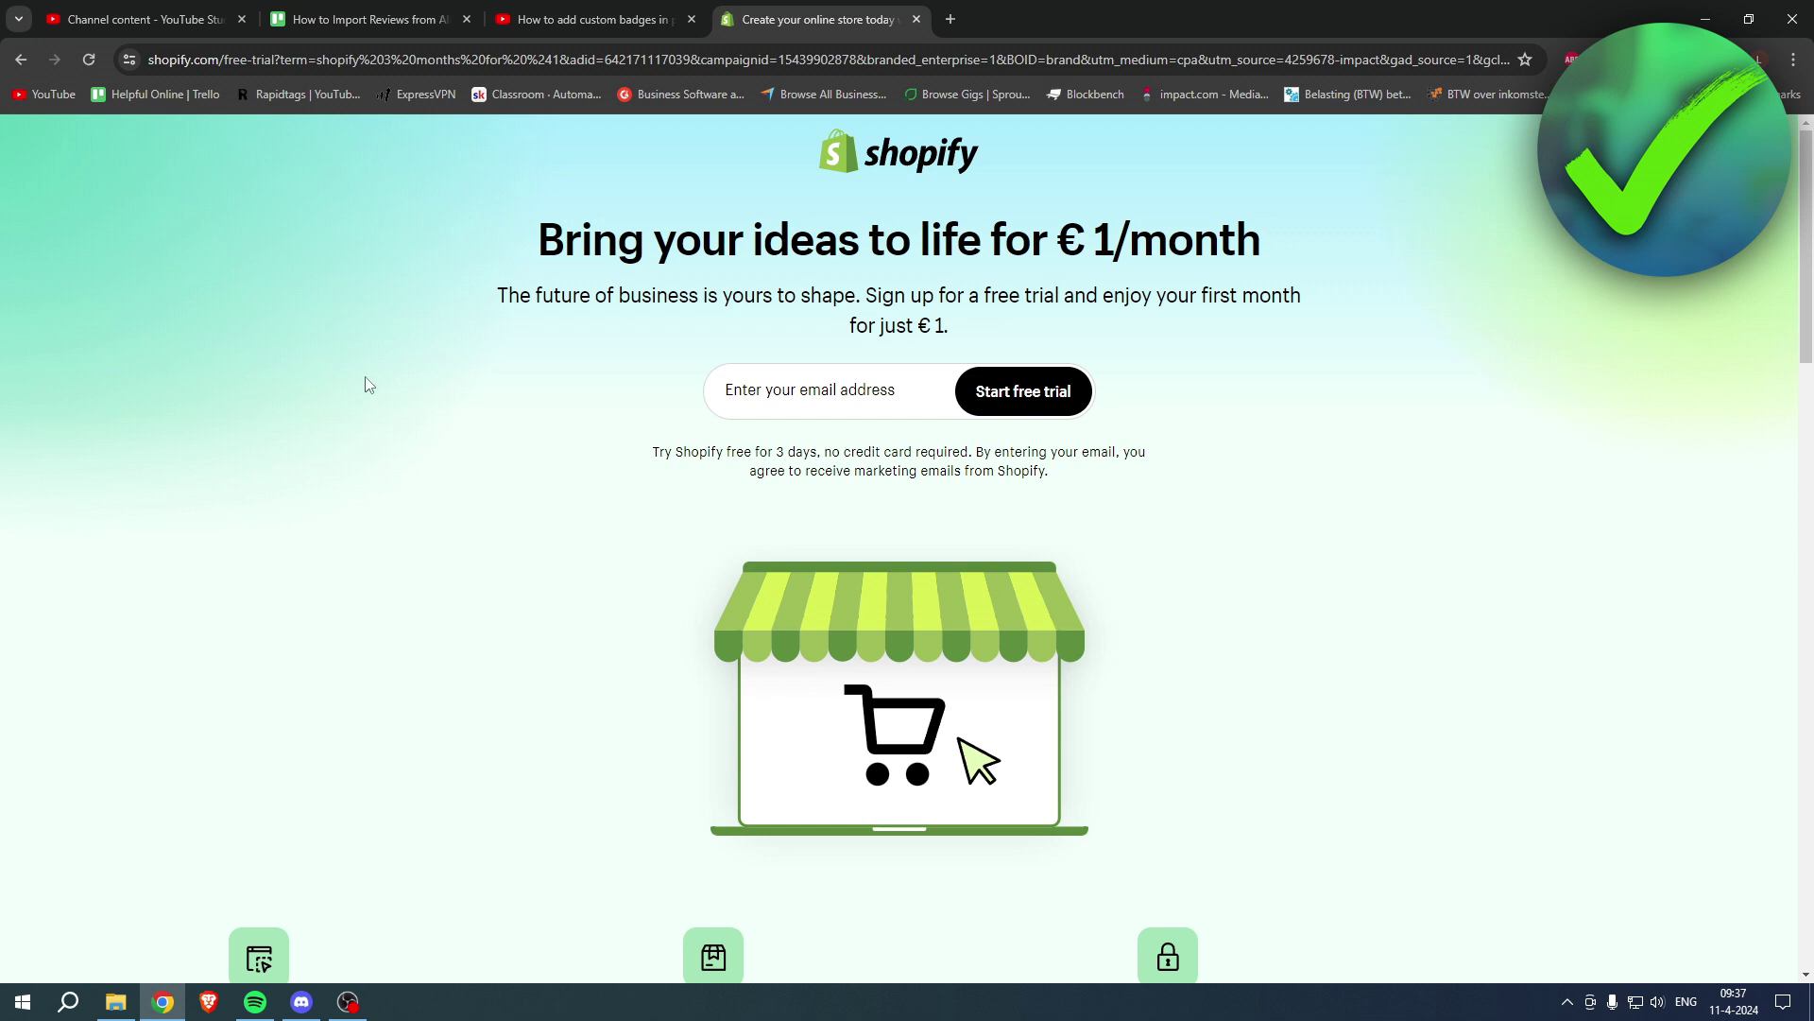
left_click_drag(535, 238, 1257, 233)
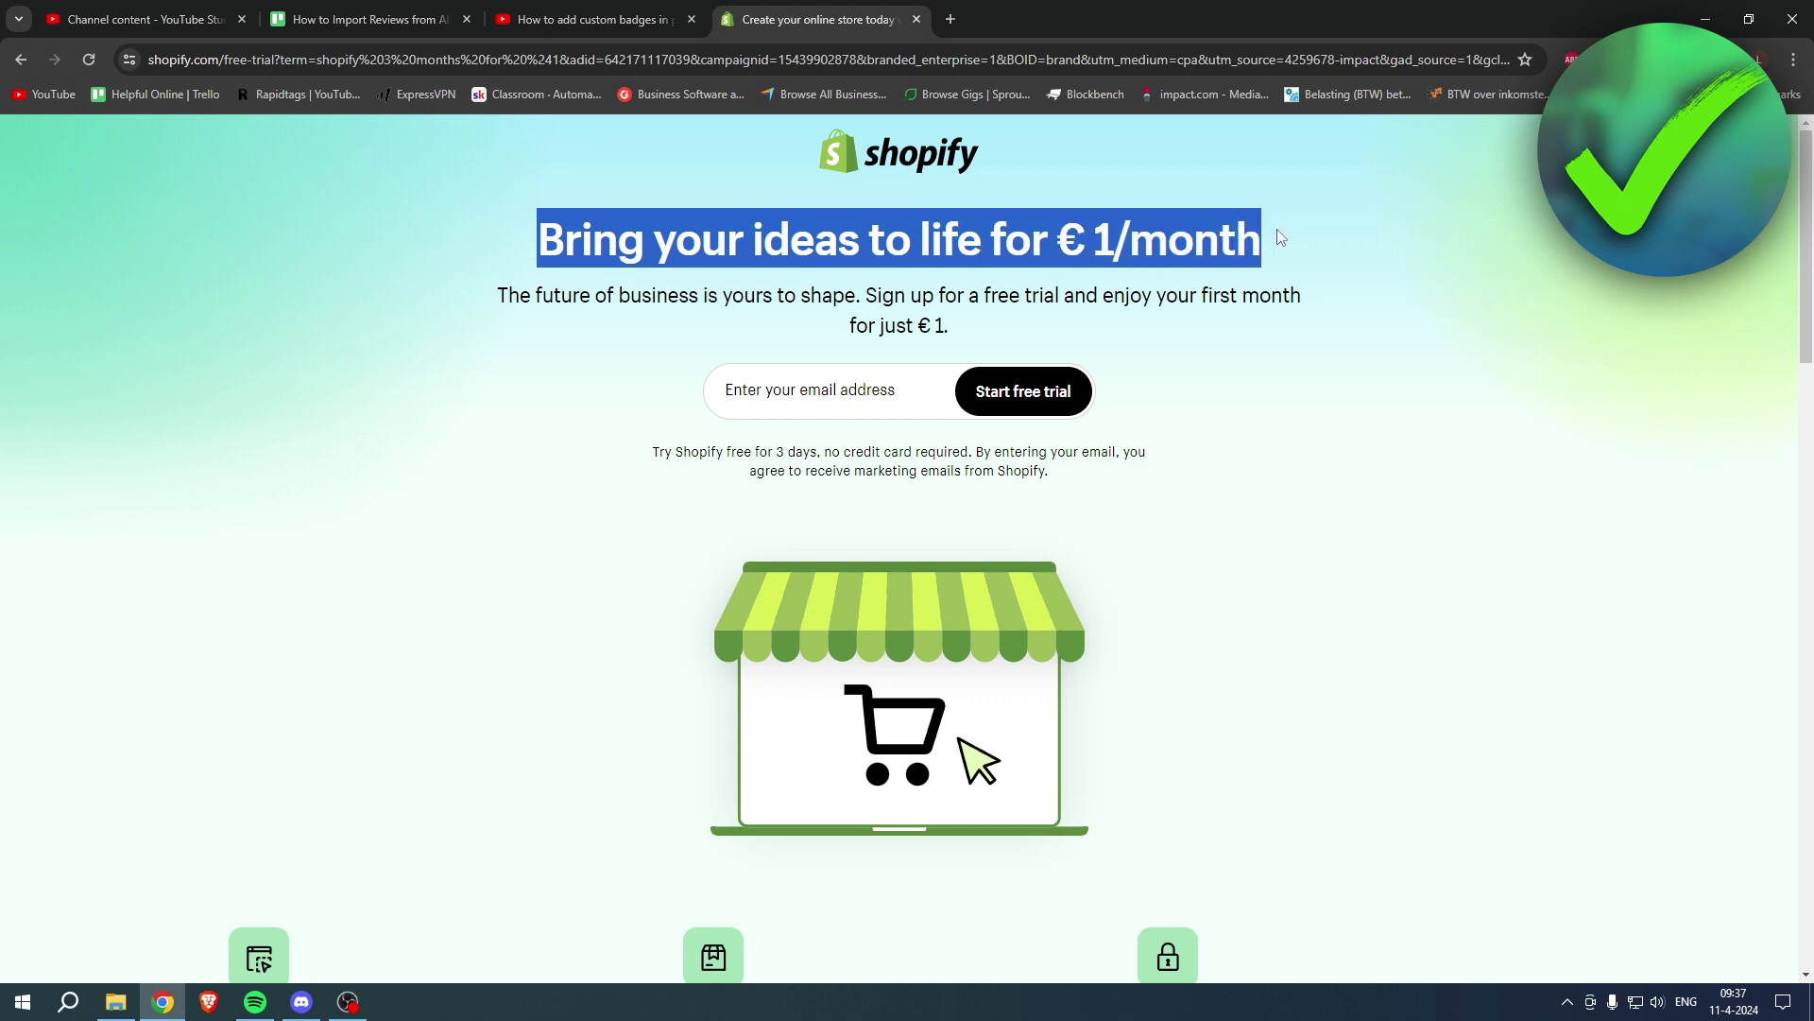
left_click(1252, 241)
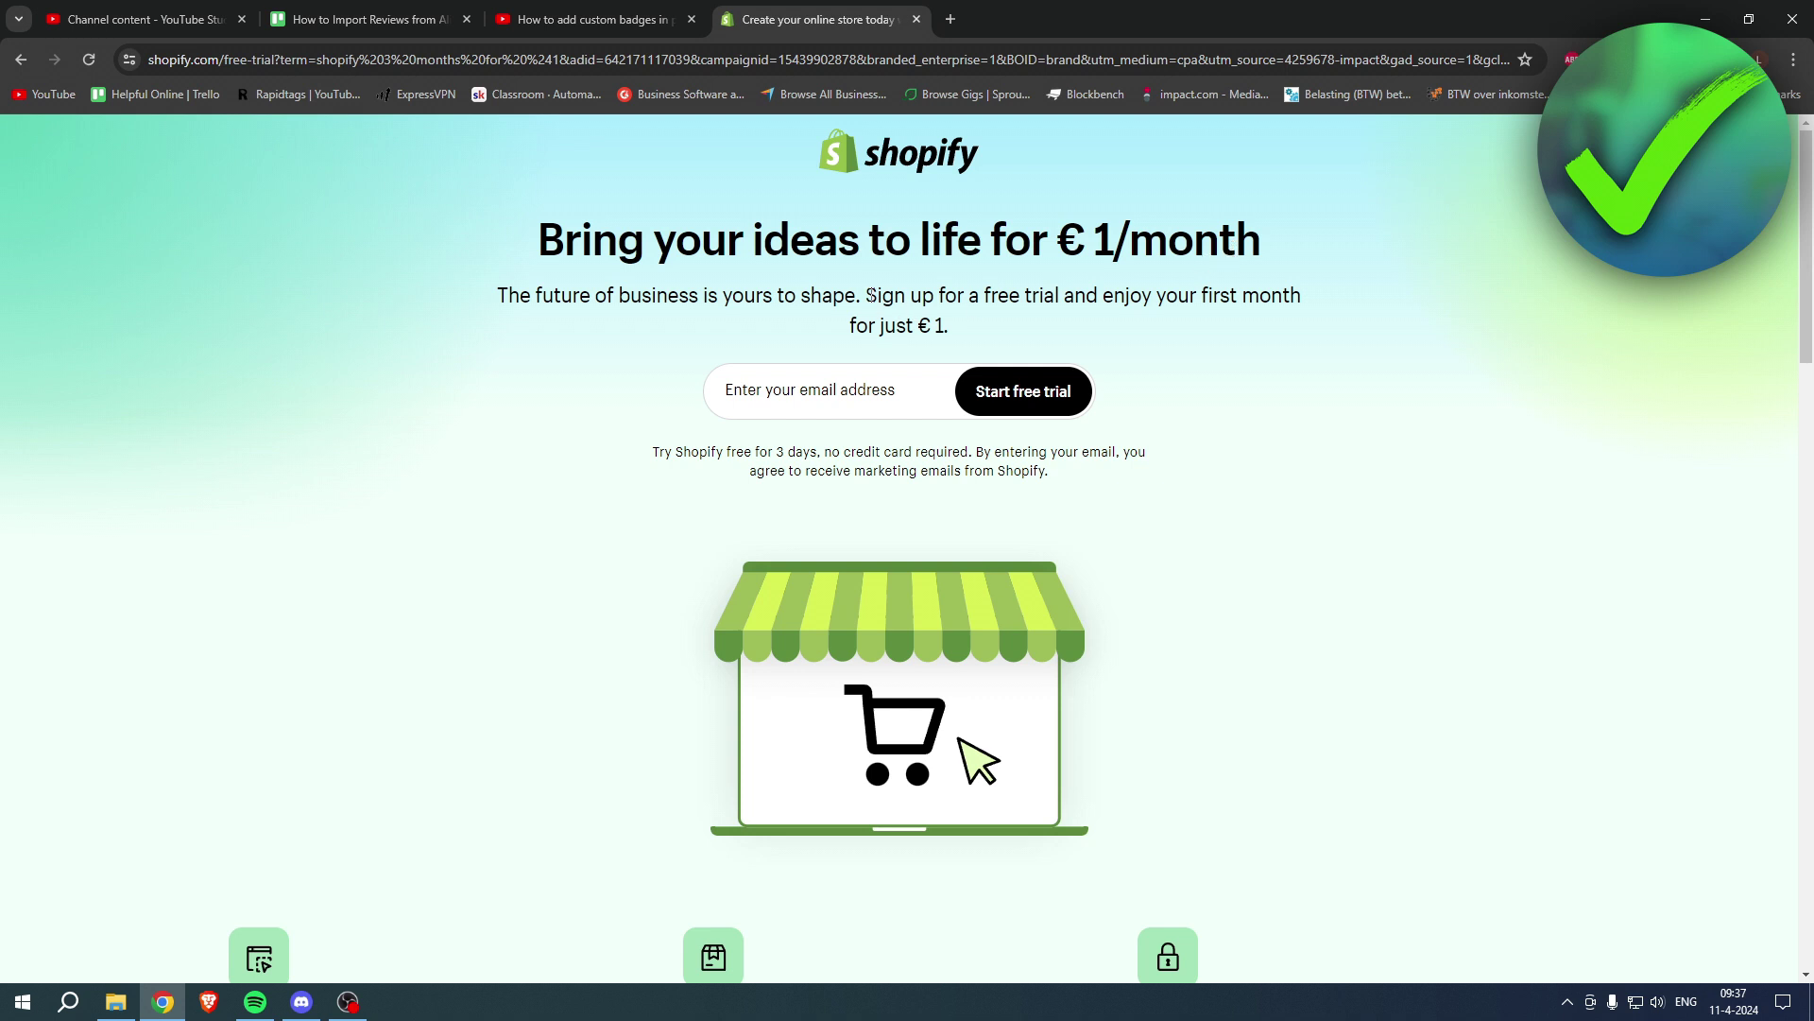
left_click_drag(877, 297, 1309, 301)
left_click_drag(853, 325, 964, 330)
left_click(963, 330)
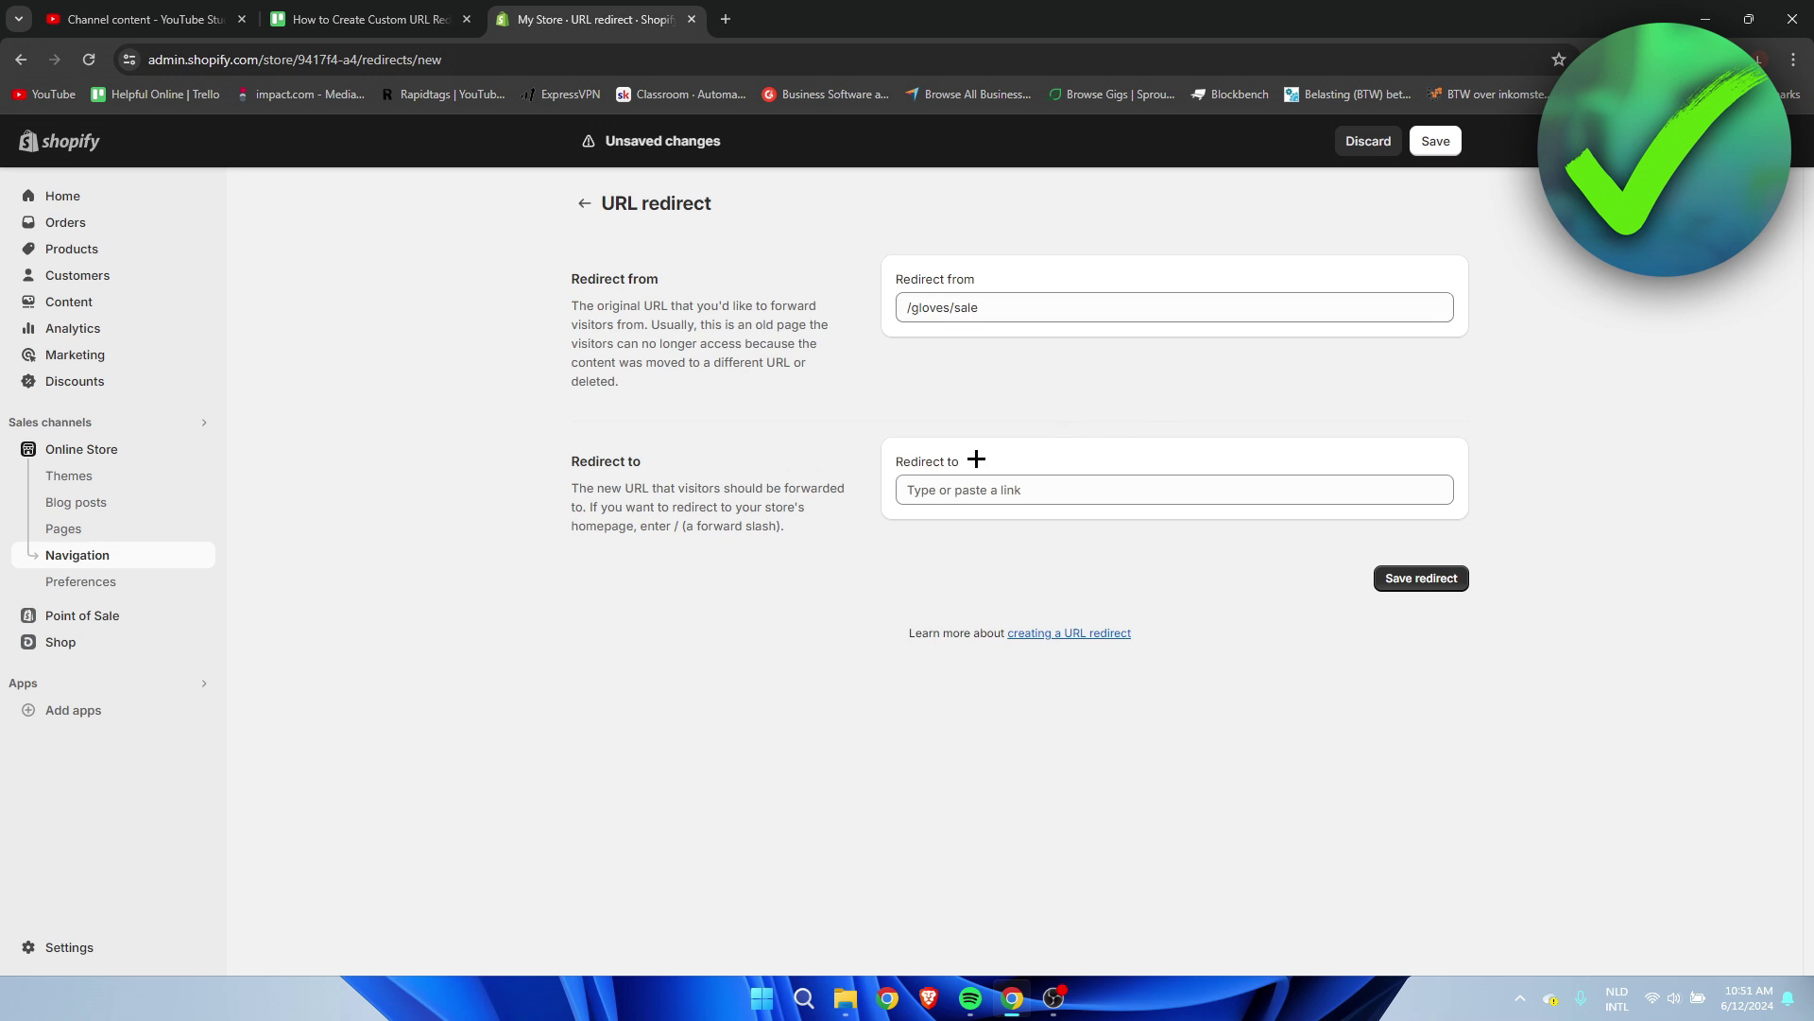
- Paste /collection/gloves/sale as the destination and save the /gloves/sale redirect
left_click_drag(972, 457, 831, 458)
left_click(934, 423)
left_click(959, 495)
type("/collection/gloves/sale")
left_click(1420, 578)
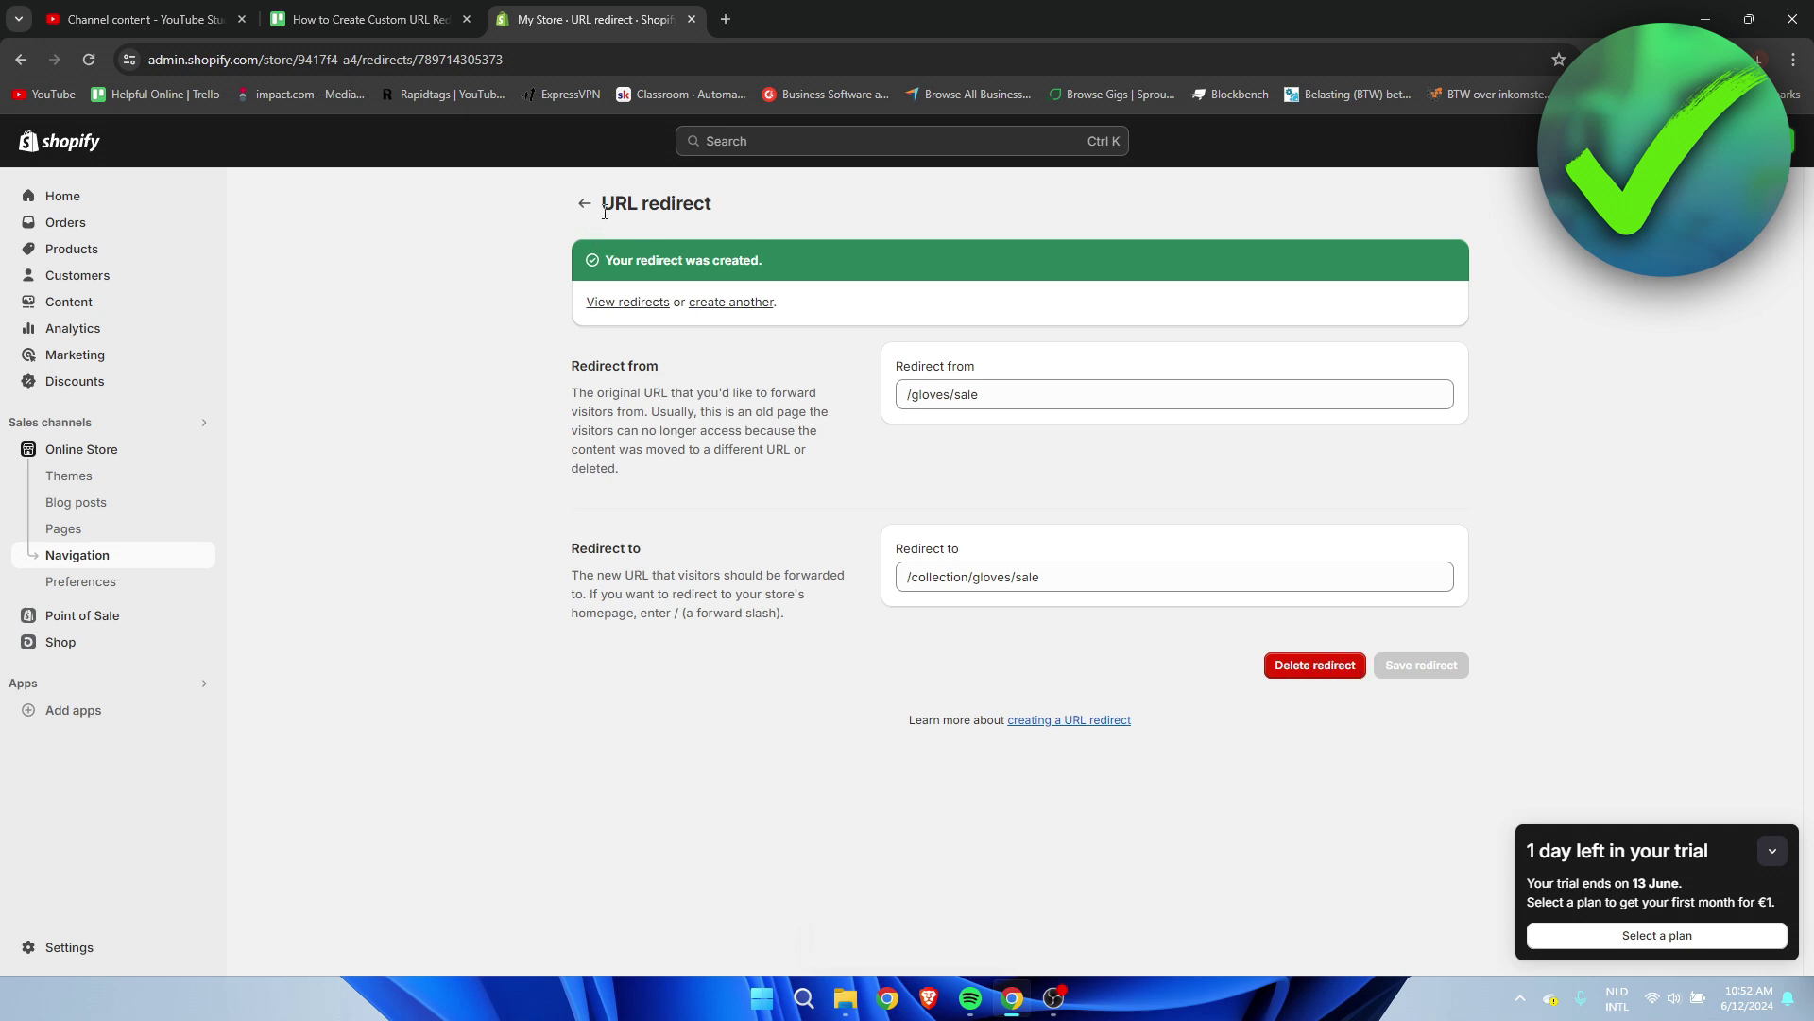
- Check that the list holds the single /gloves/sale redirect, then go back to Navigation
left_click(733, 304)
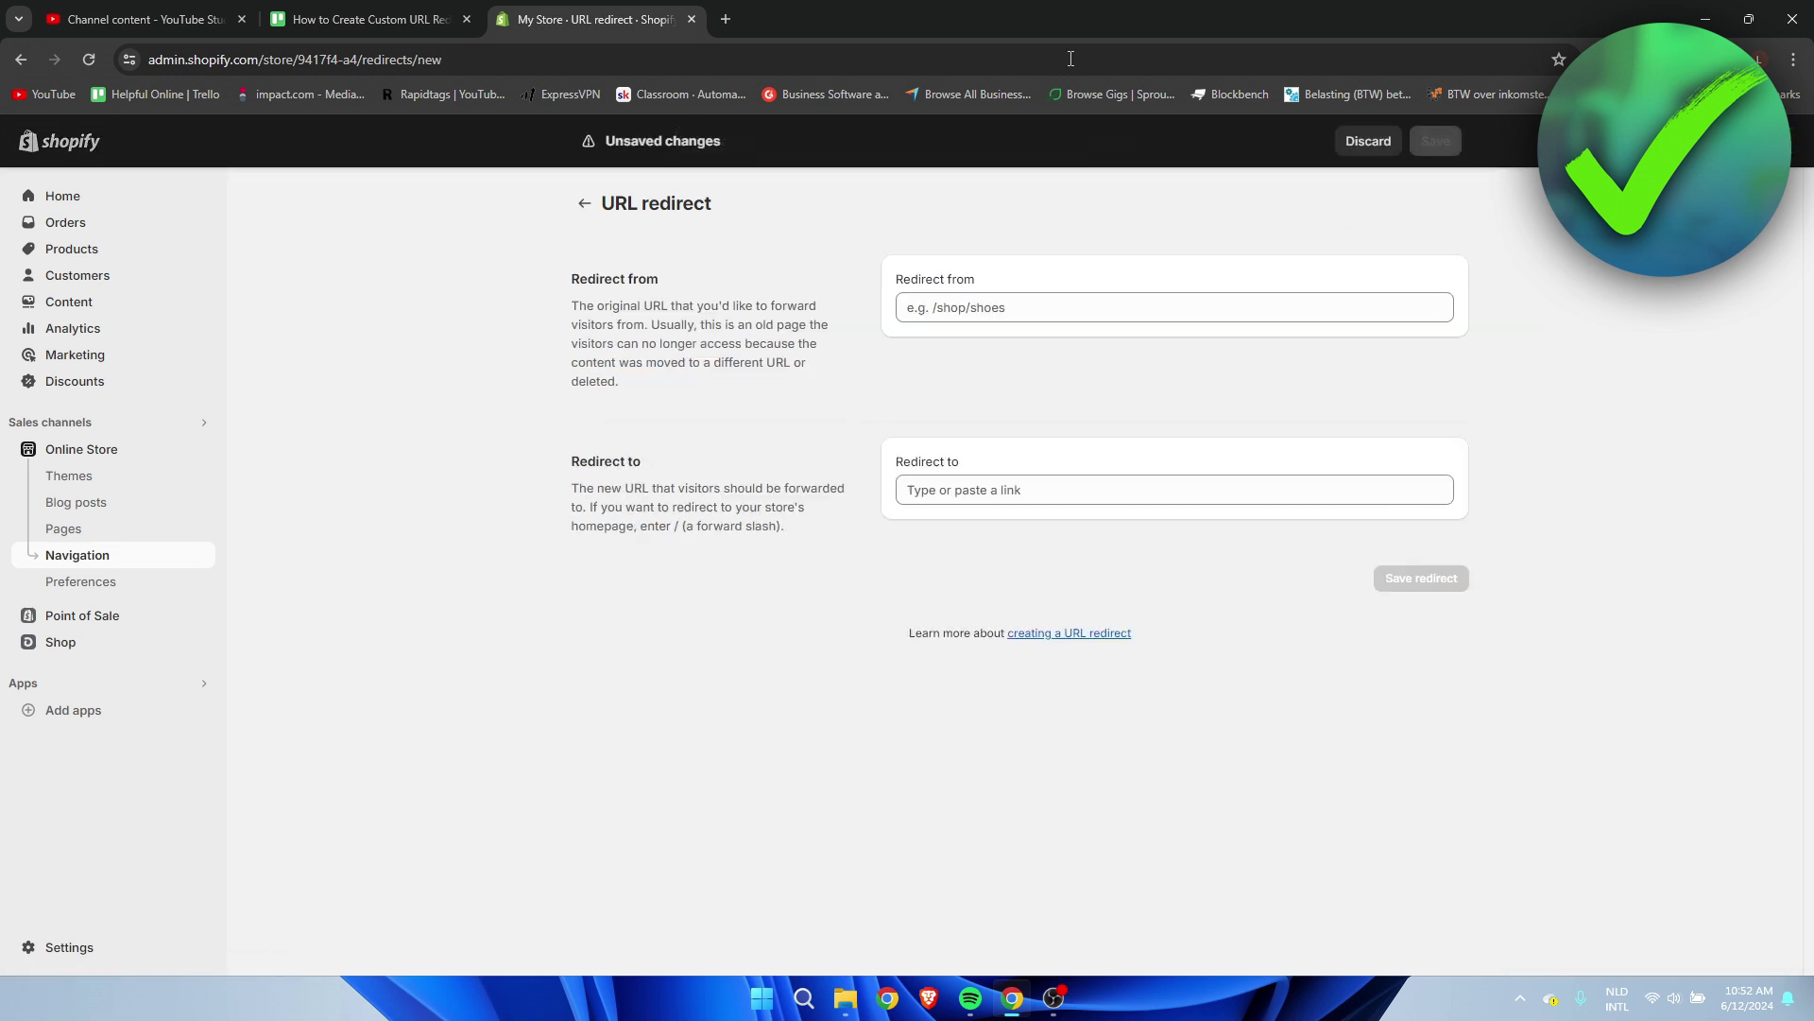
left_click(585, 204)
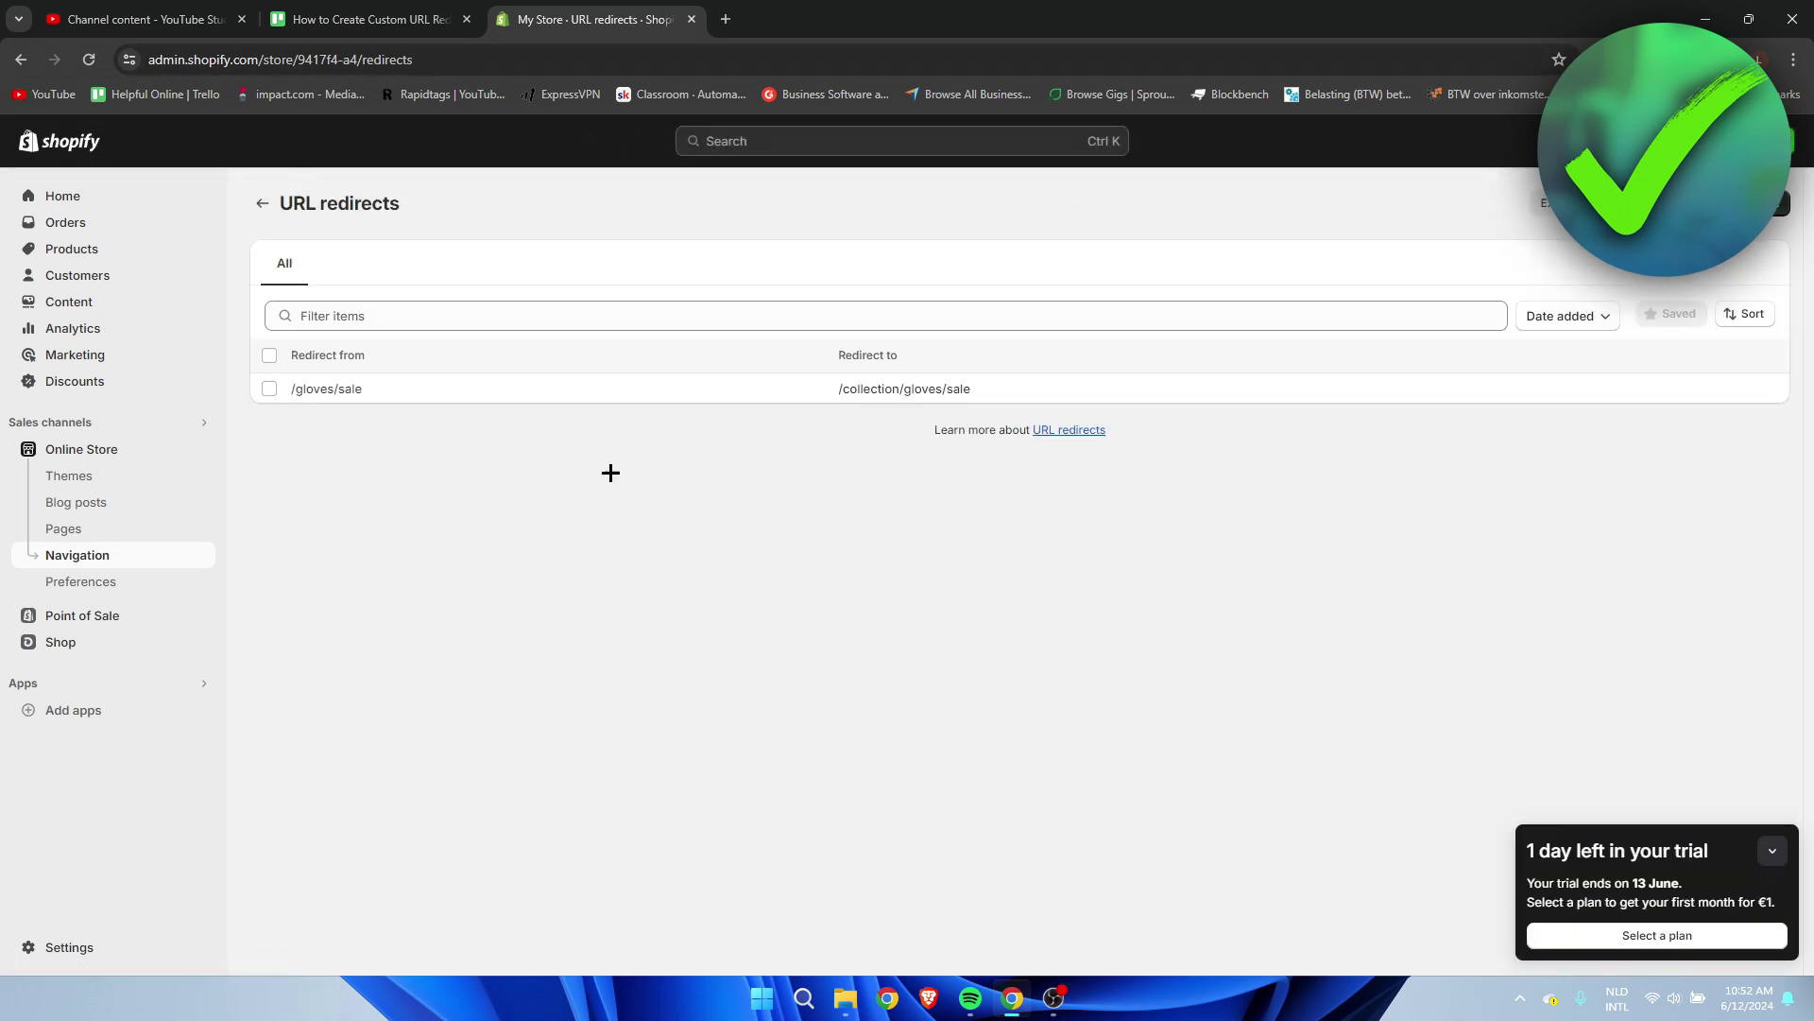
left_click(263, 204)
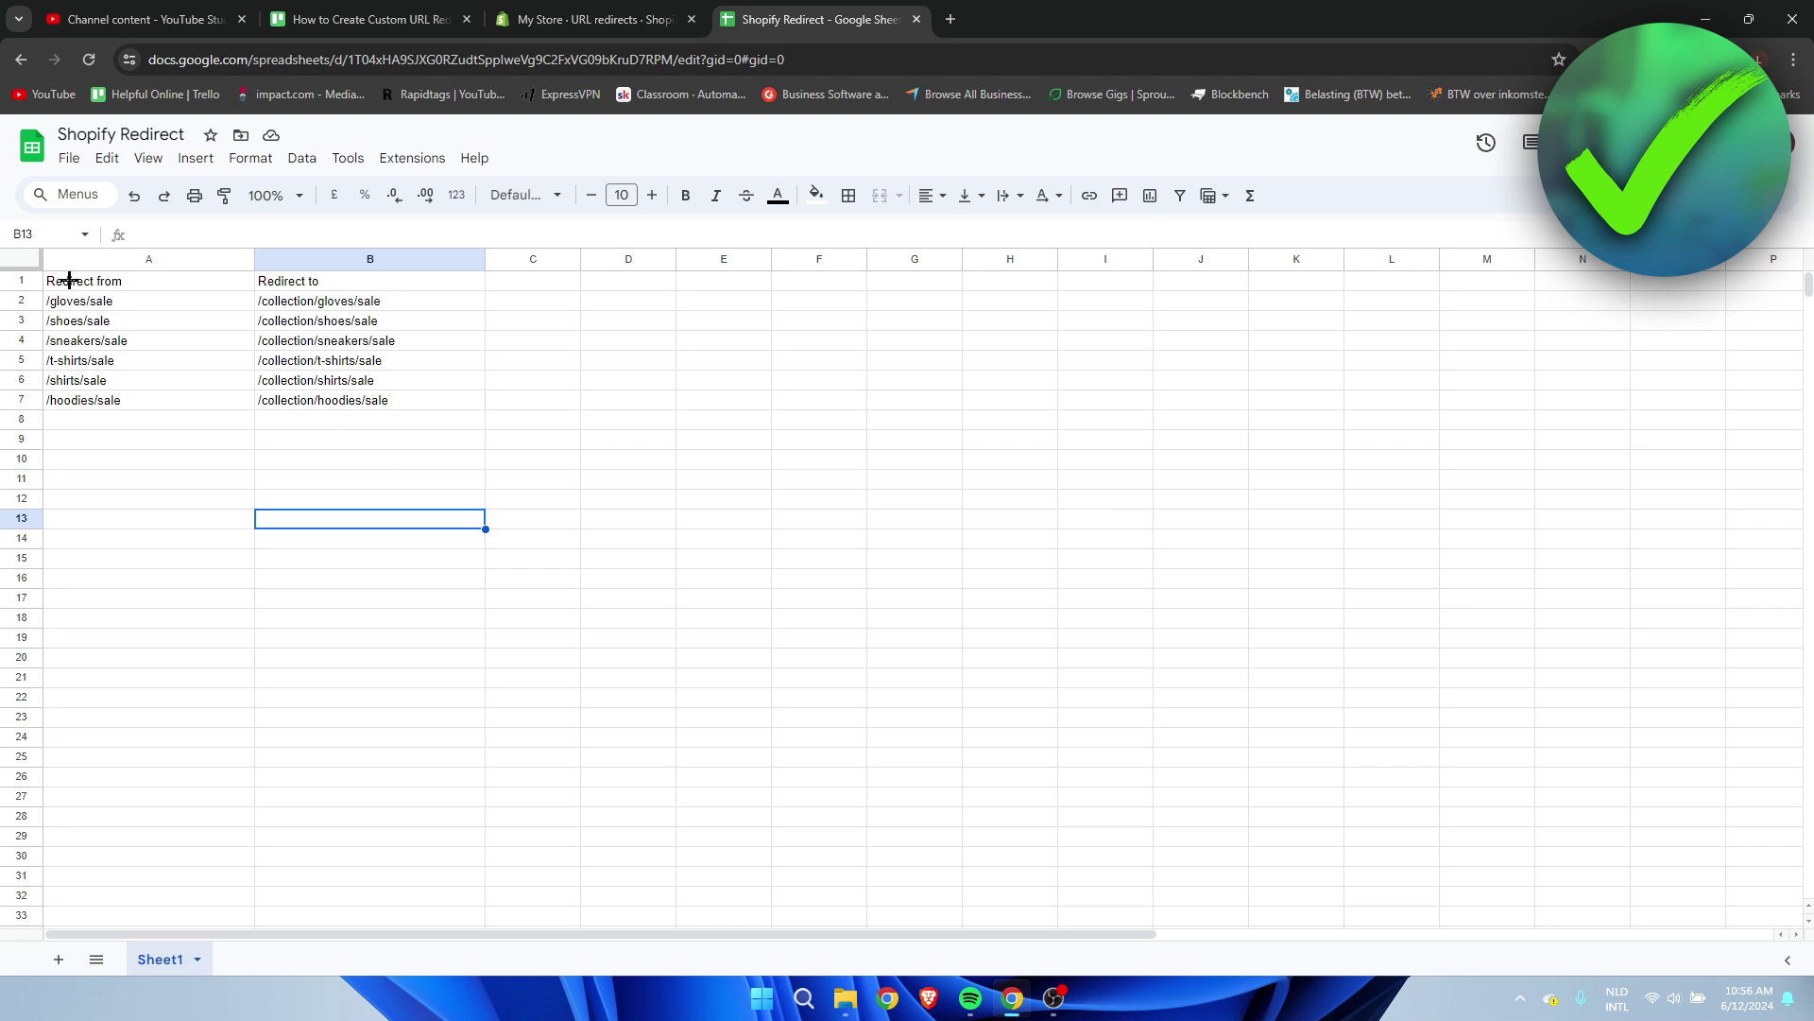
- Look over the headers and six Redirect from and Redirect to paths in A1:B7
left_click_drag(69, 281, 382, 401)
left_click(429, 458)
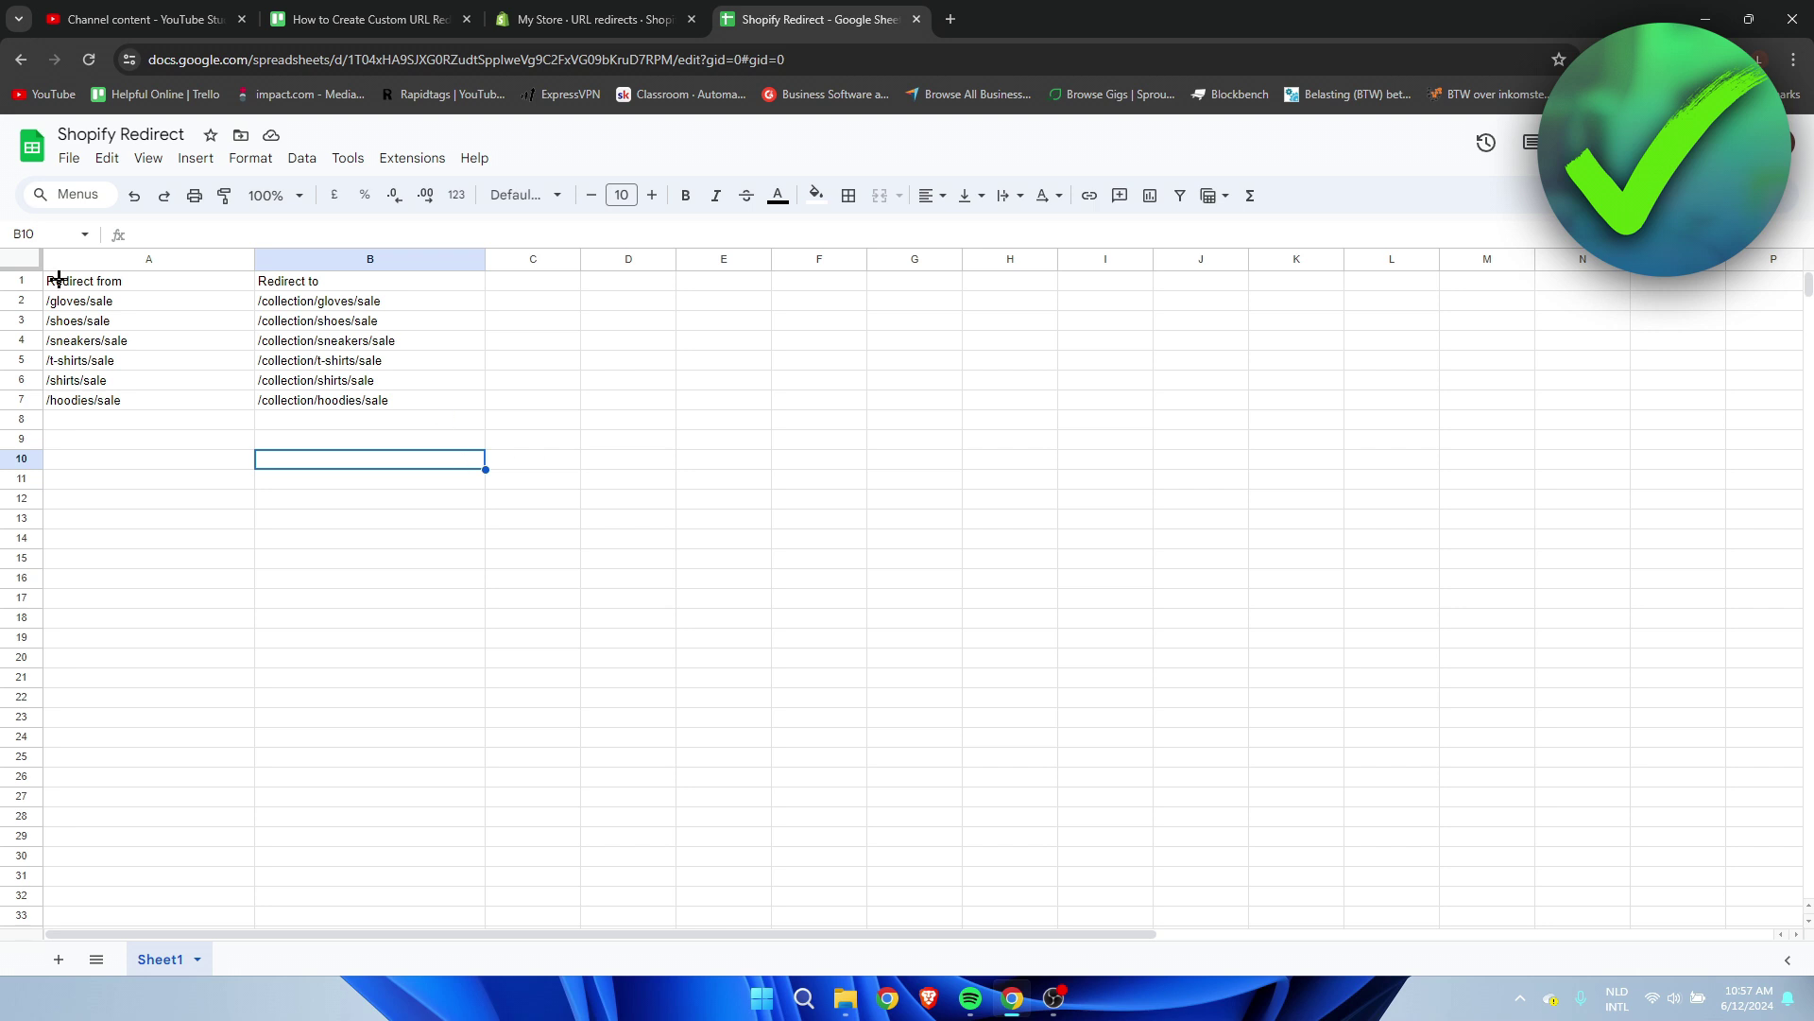
left_click(155, 283)
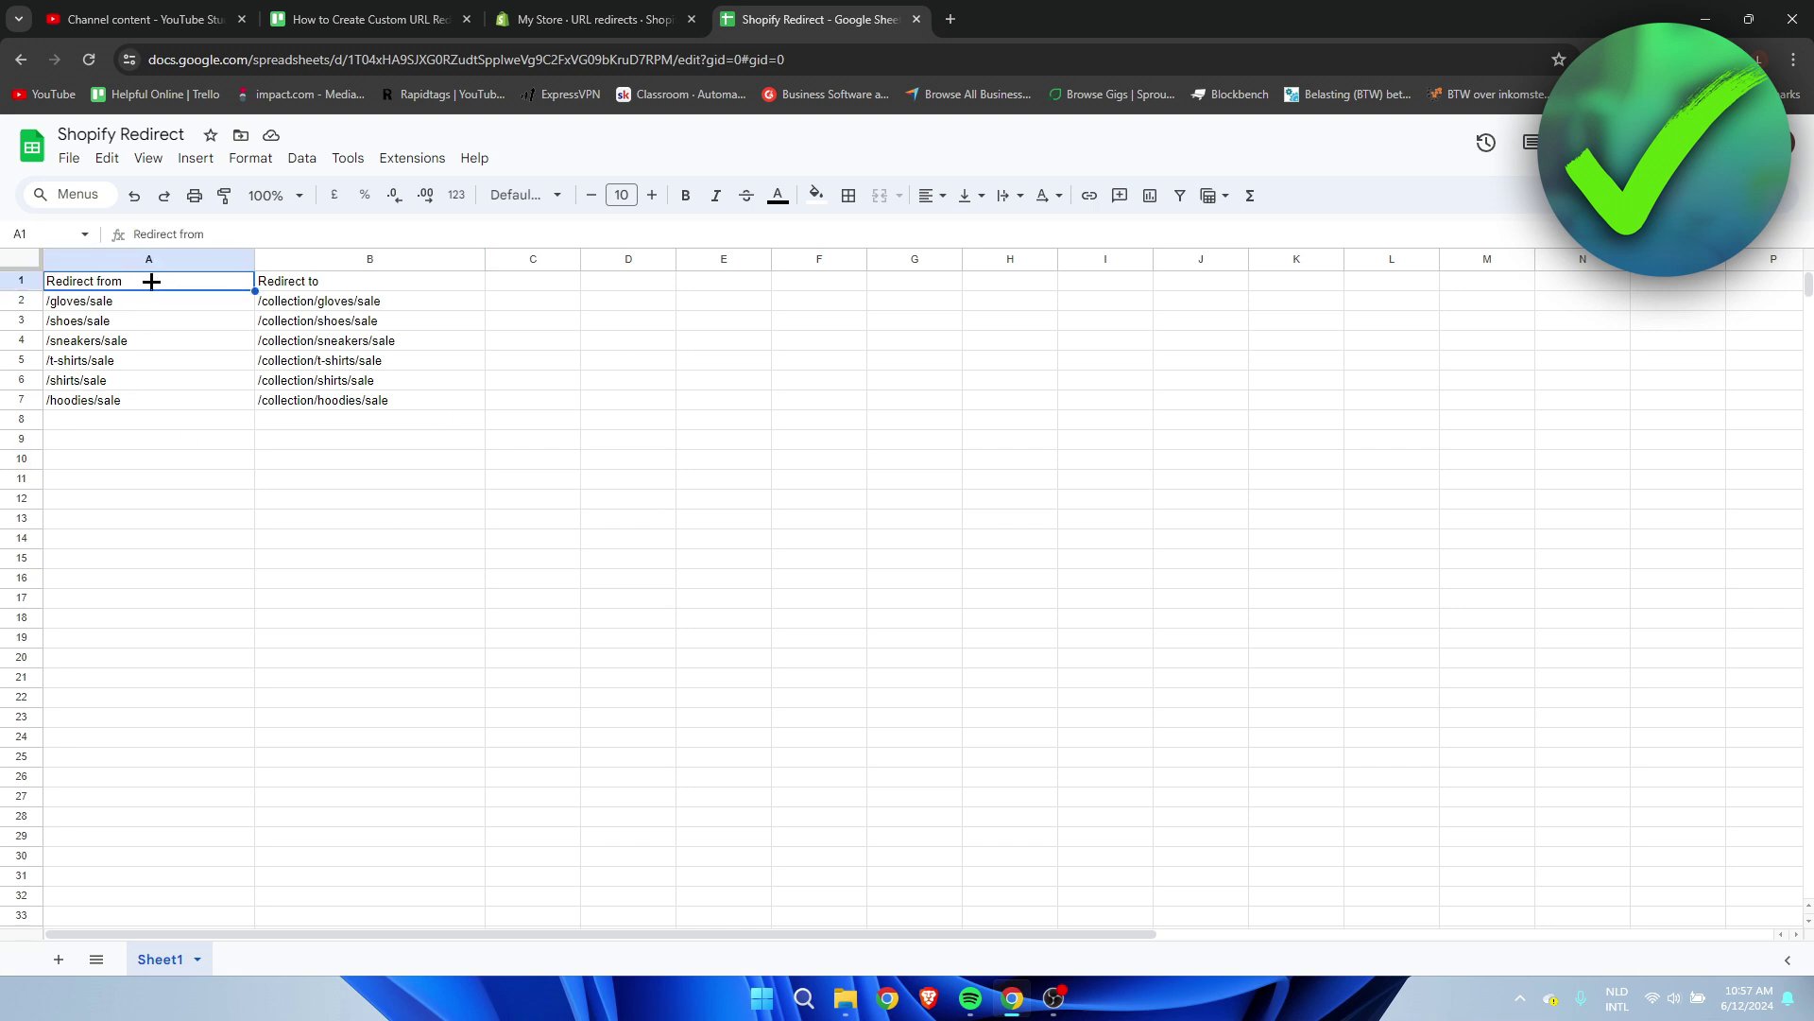
left_click(359, 281)
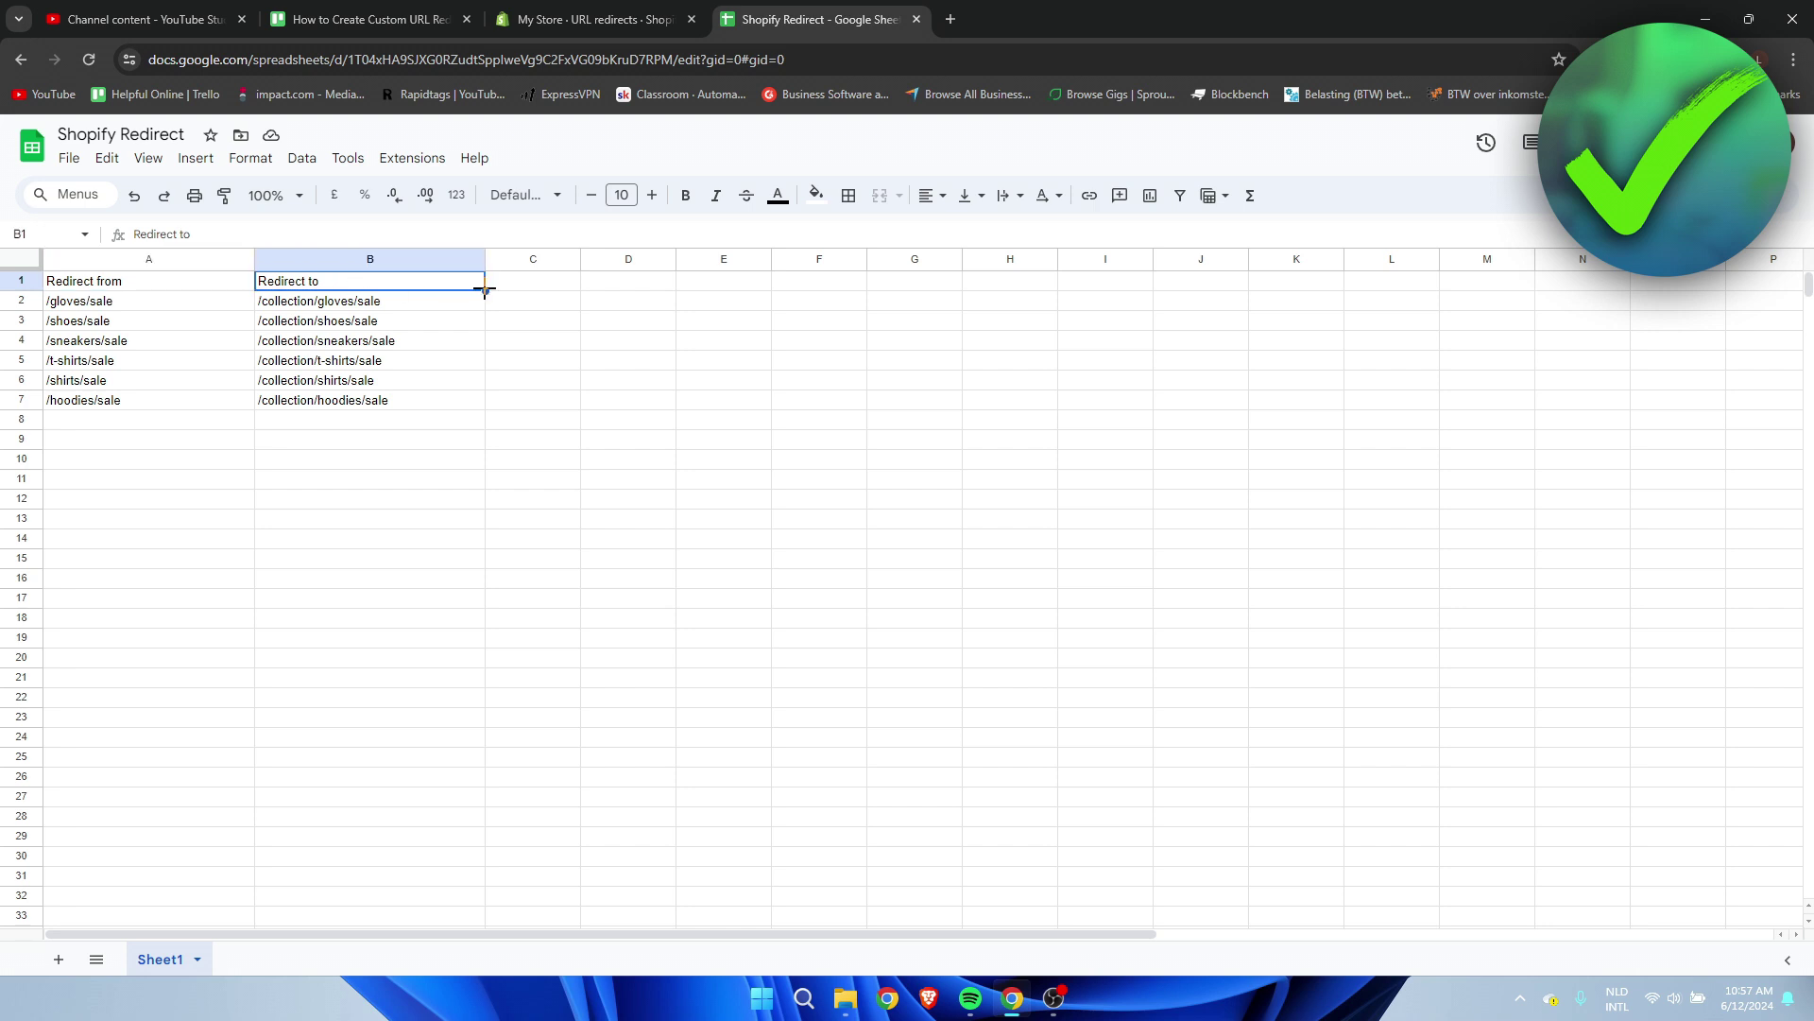
left_click_drag(125, 299, 130, 401)
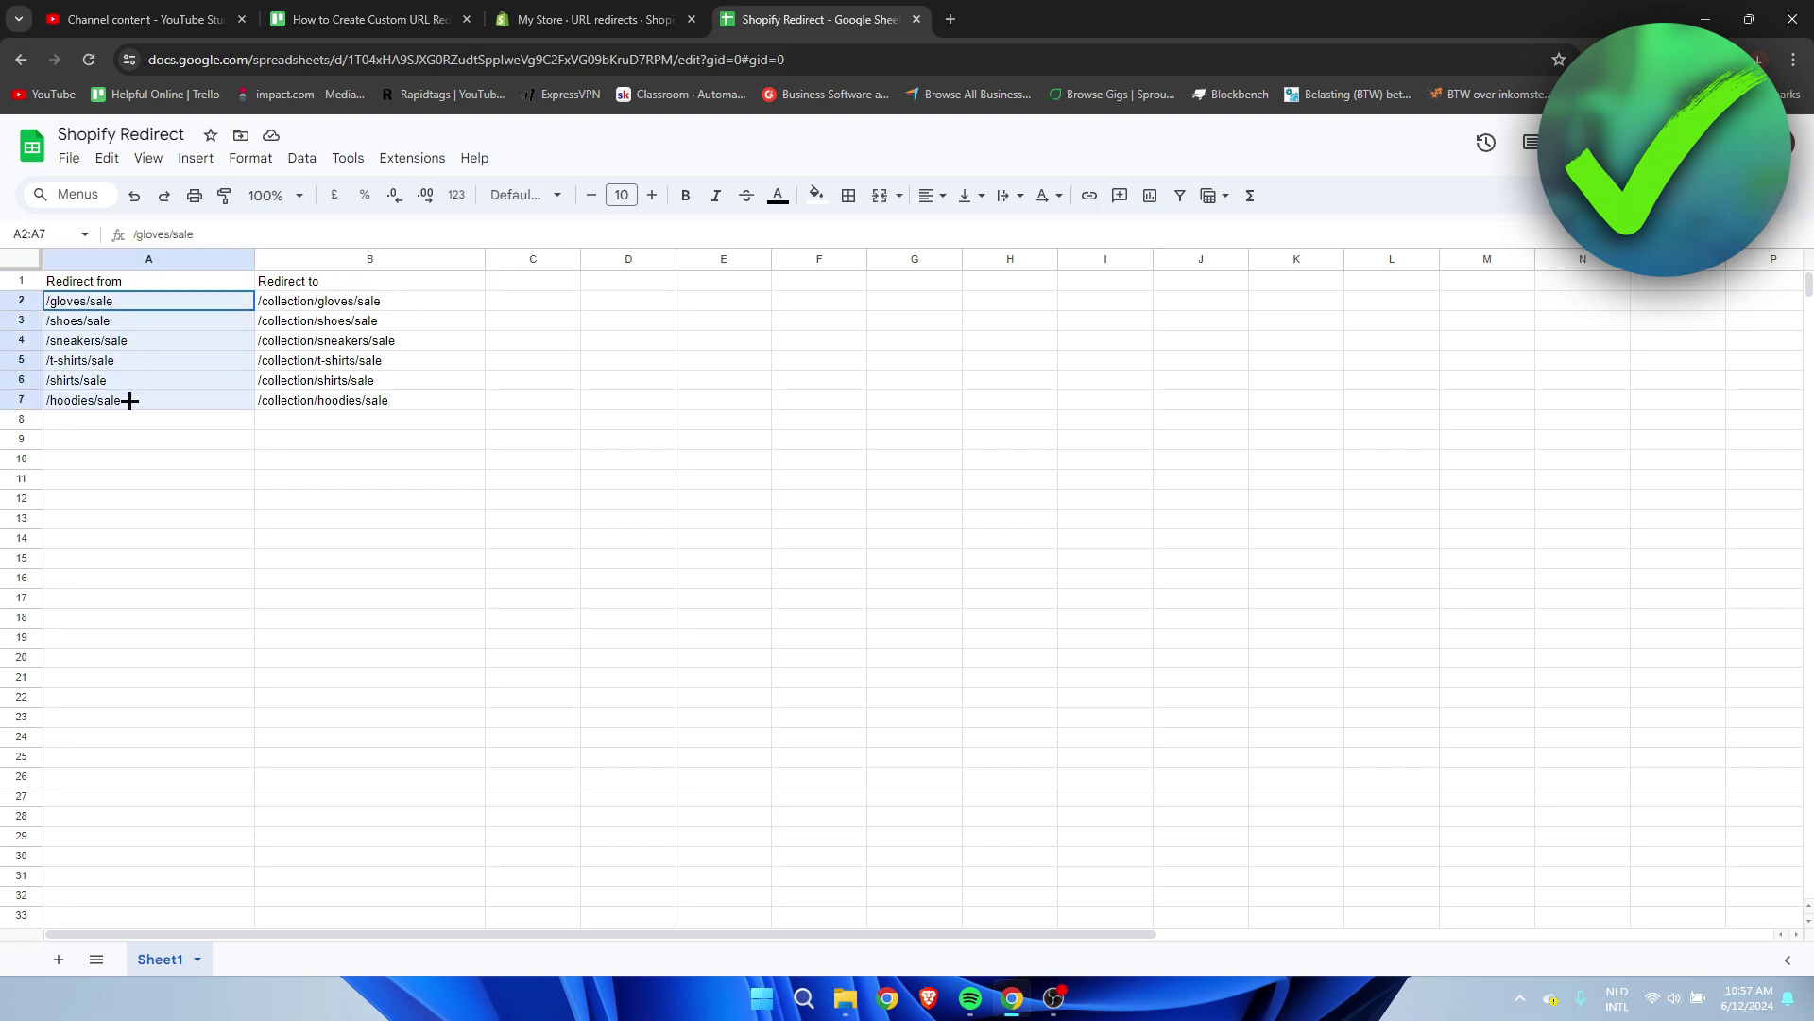
left_click_drag(319, 303, 328, 400)
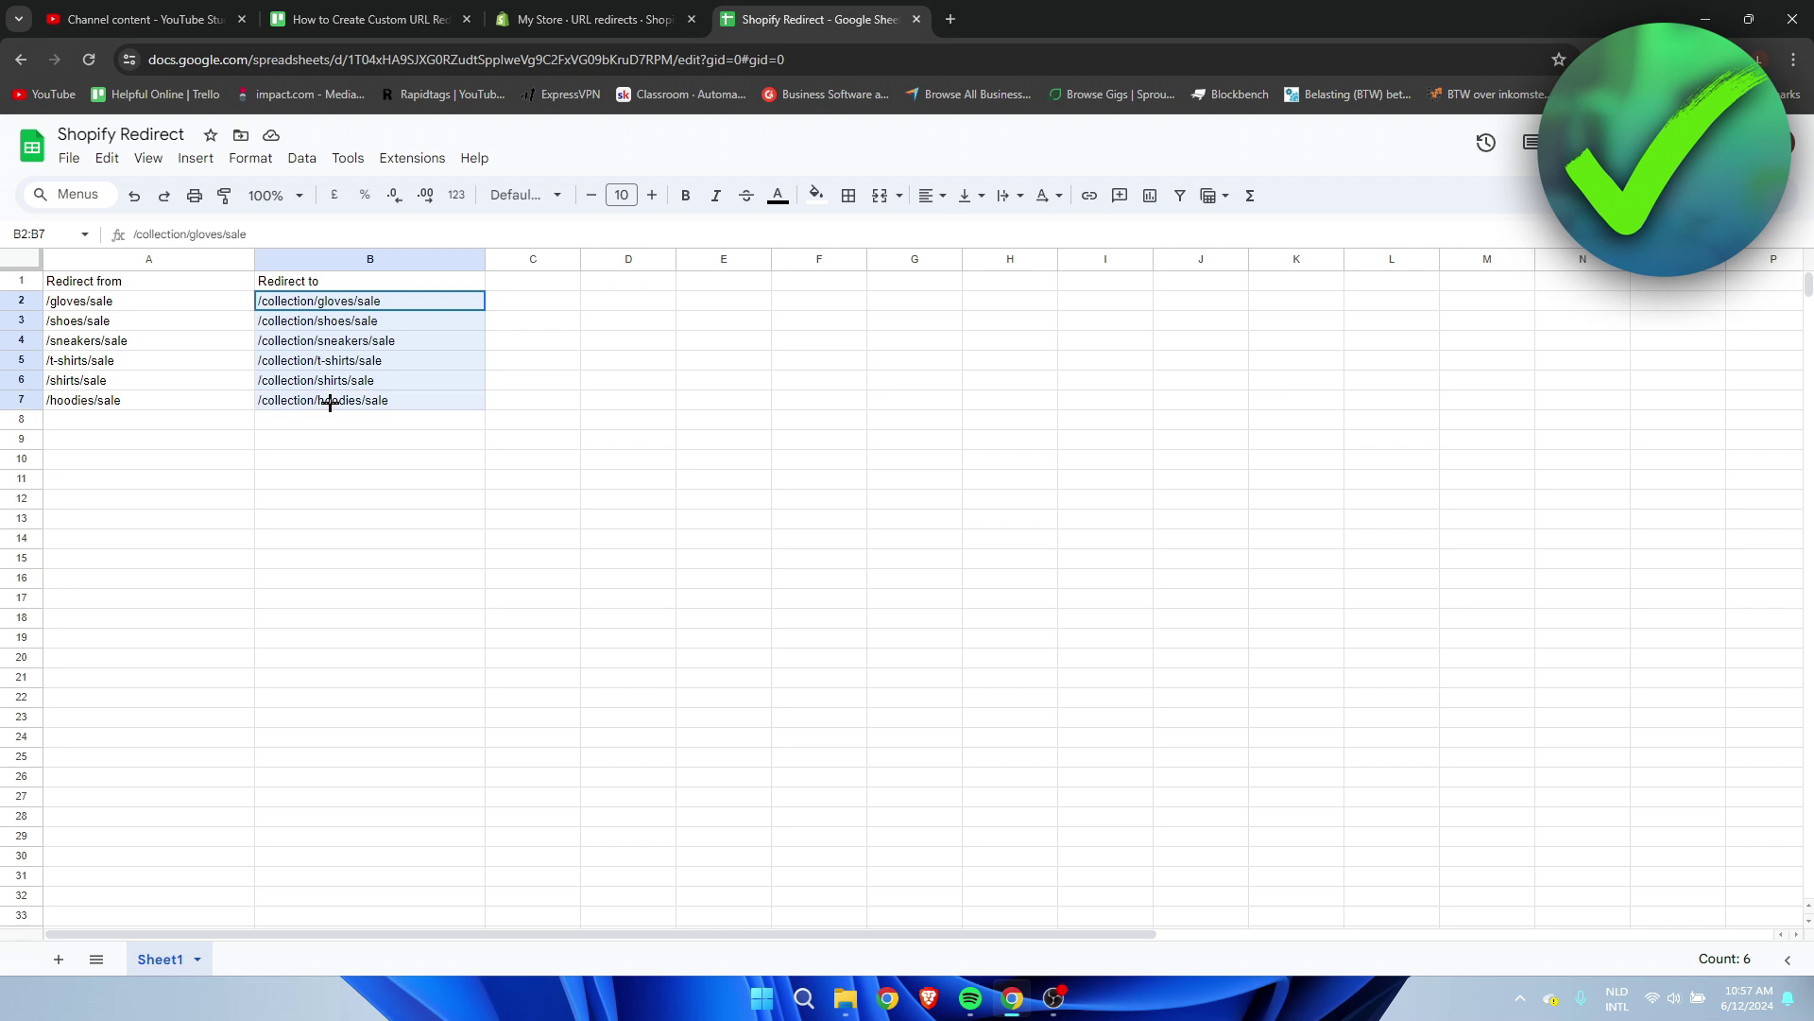
left_click(322, 478)
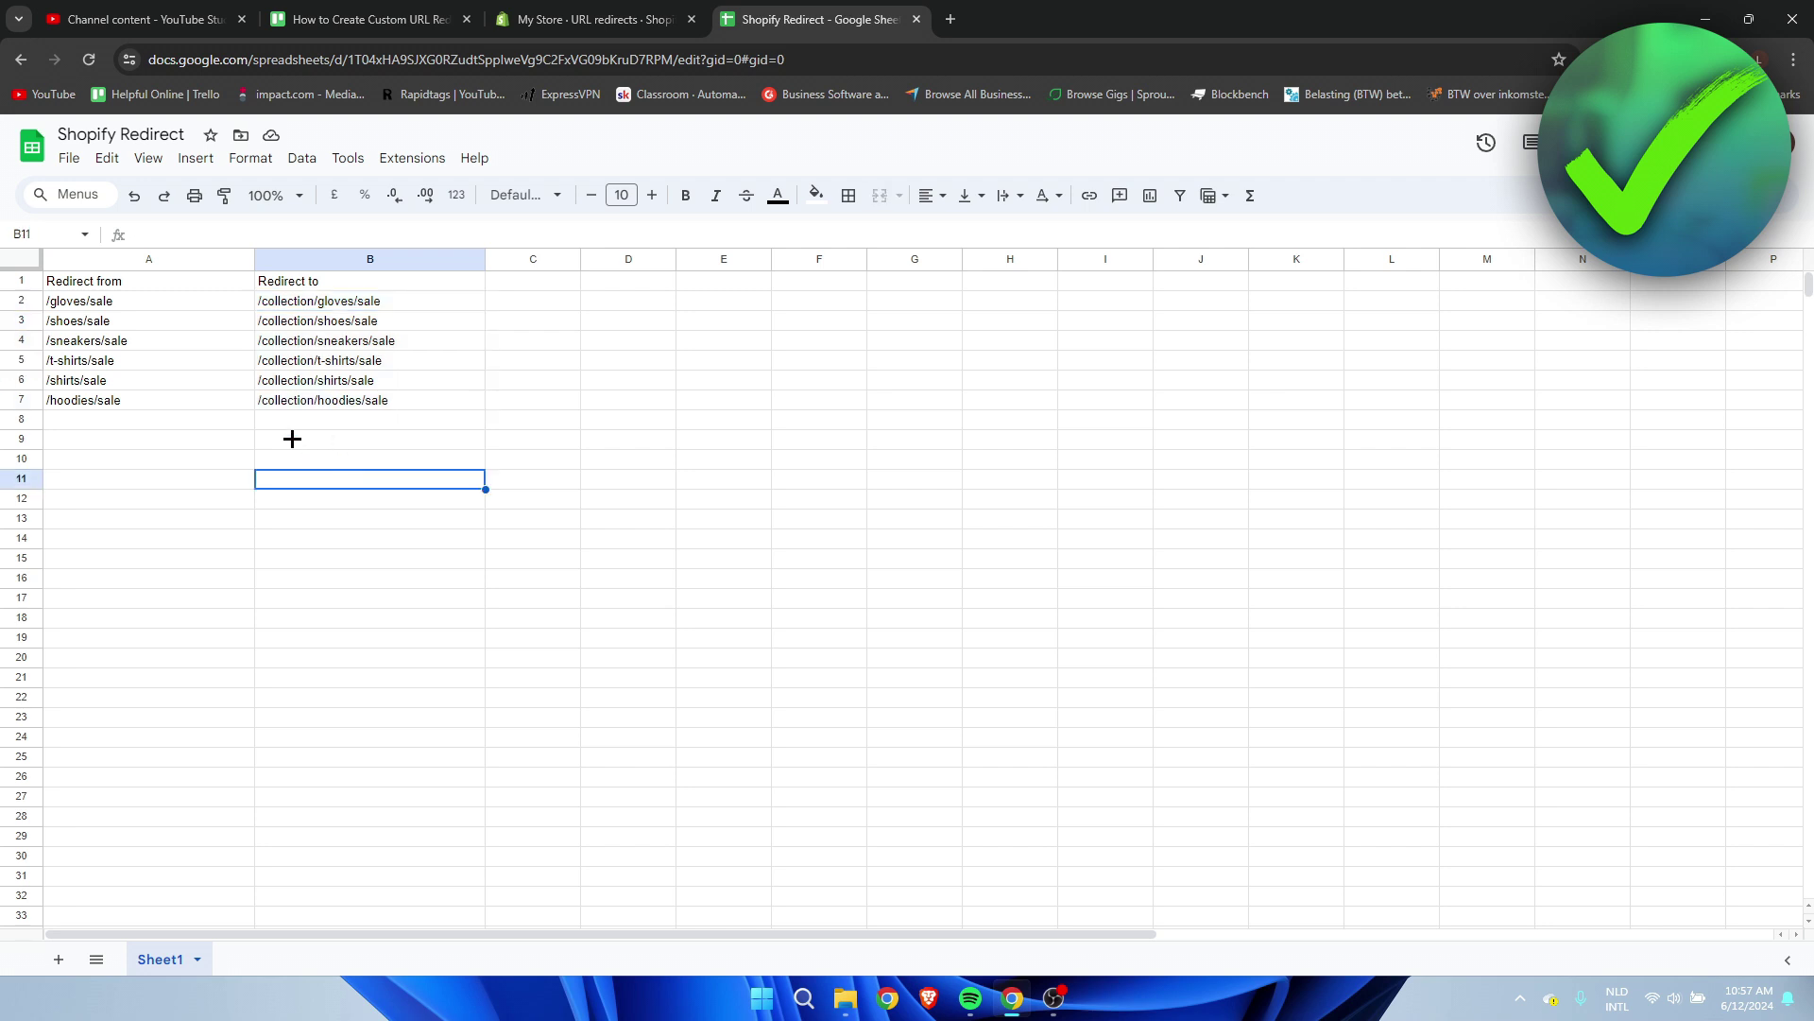
- Download the sheet as a .csv file and return to Shopify's URL redirects page
left_click(69, 160)
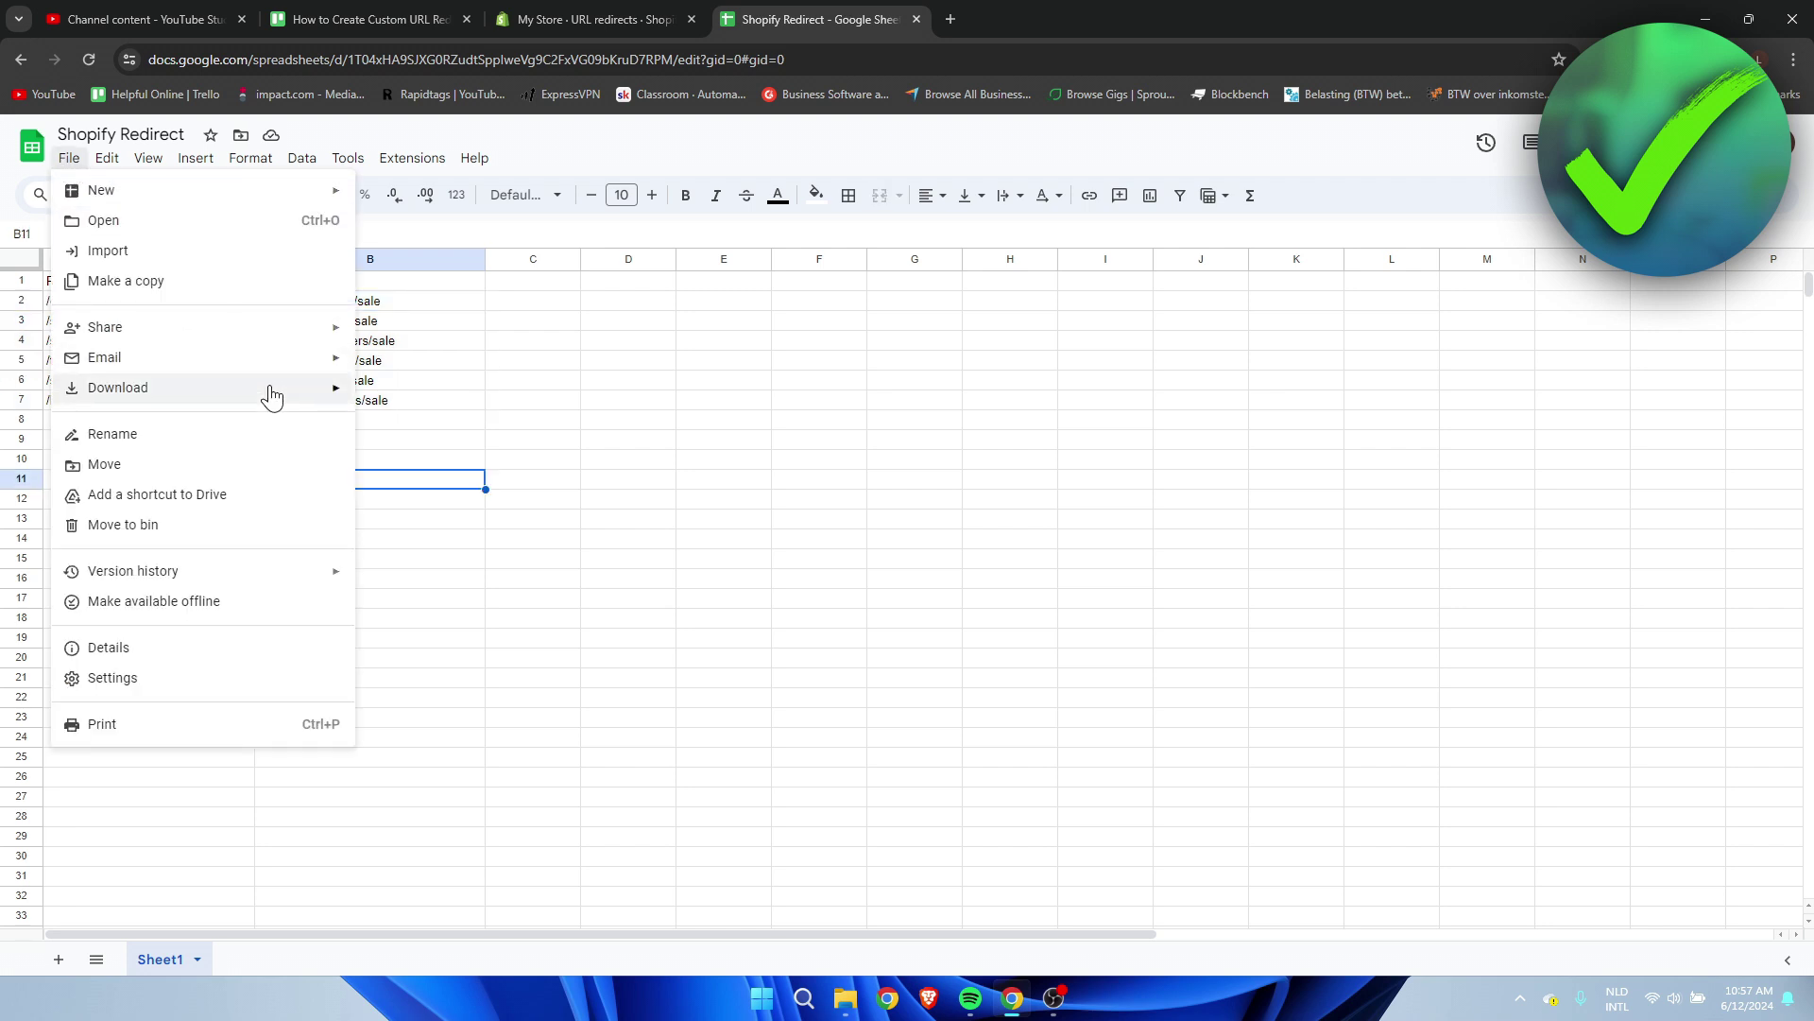
mouse_move(268, 393)
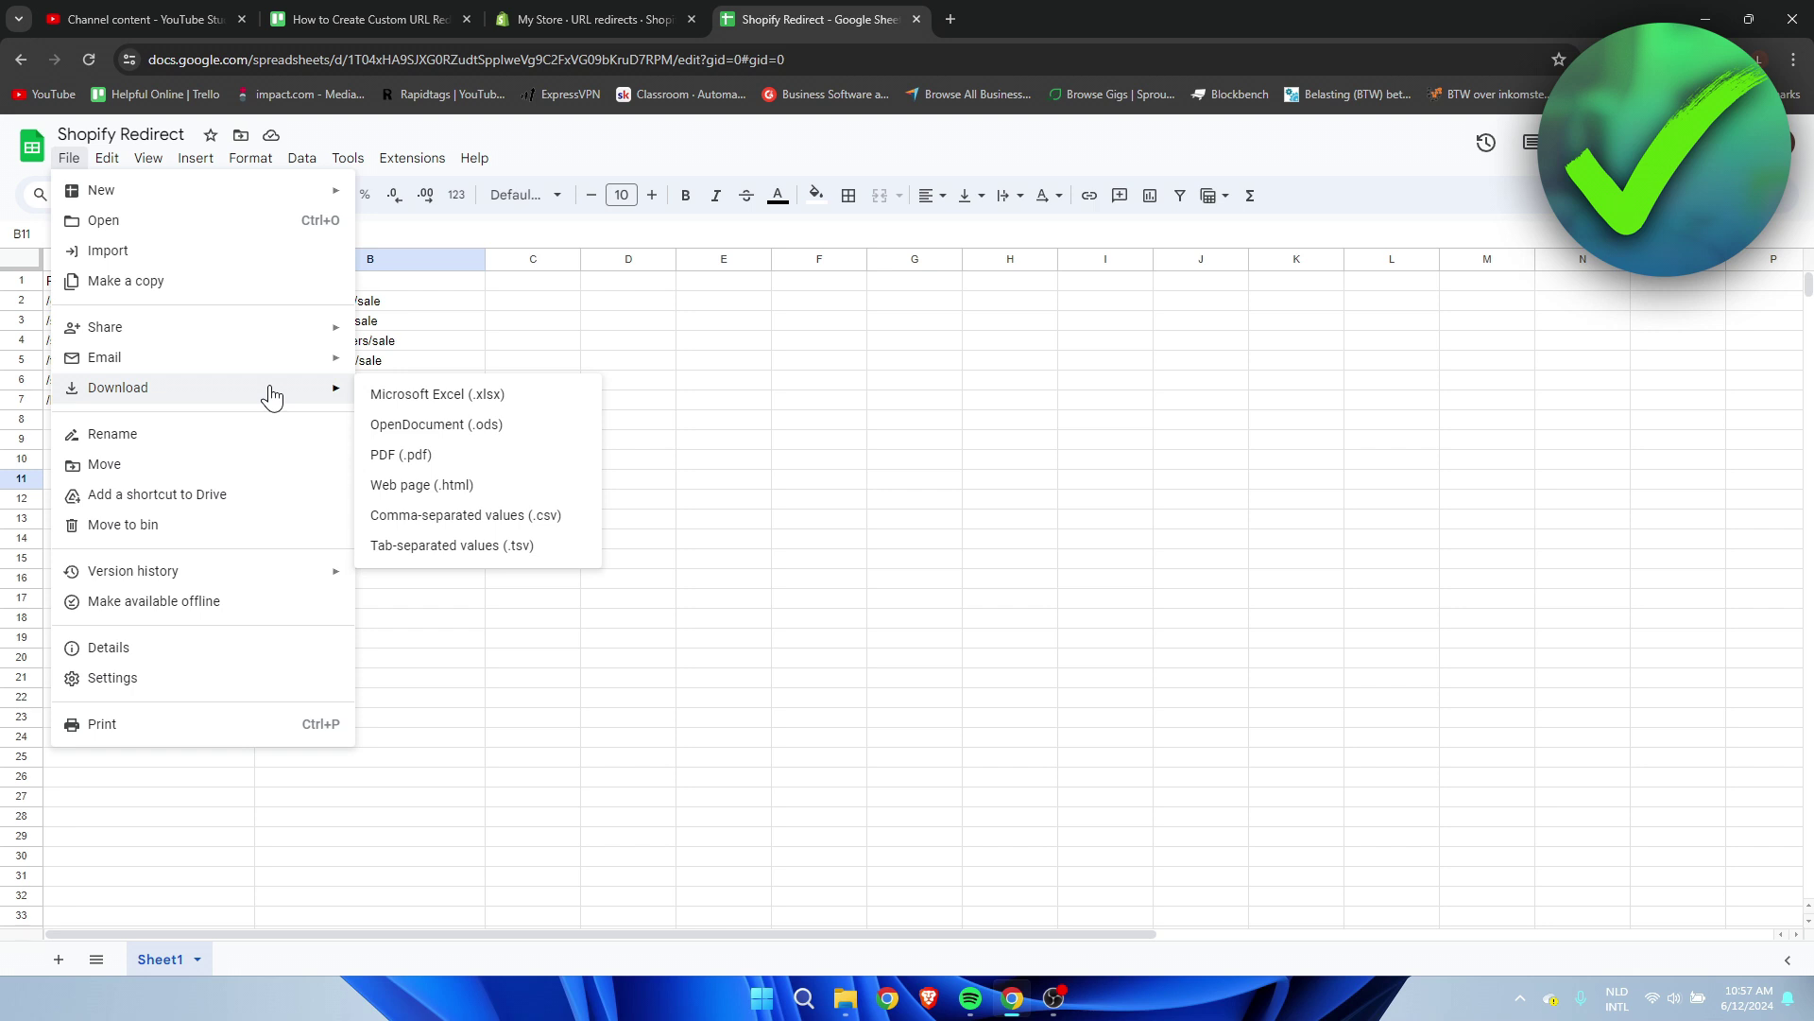
left_click(577, 520)
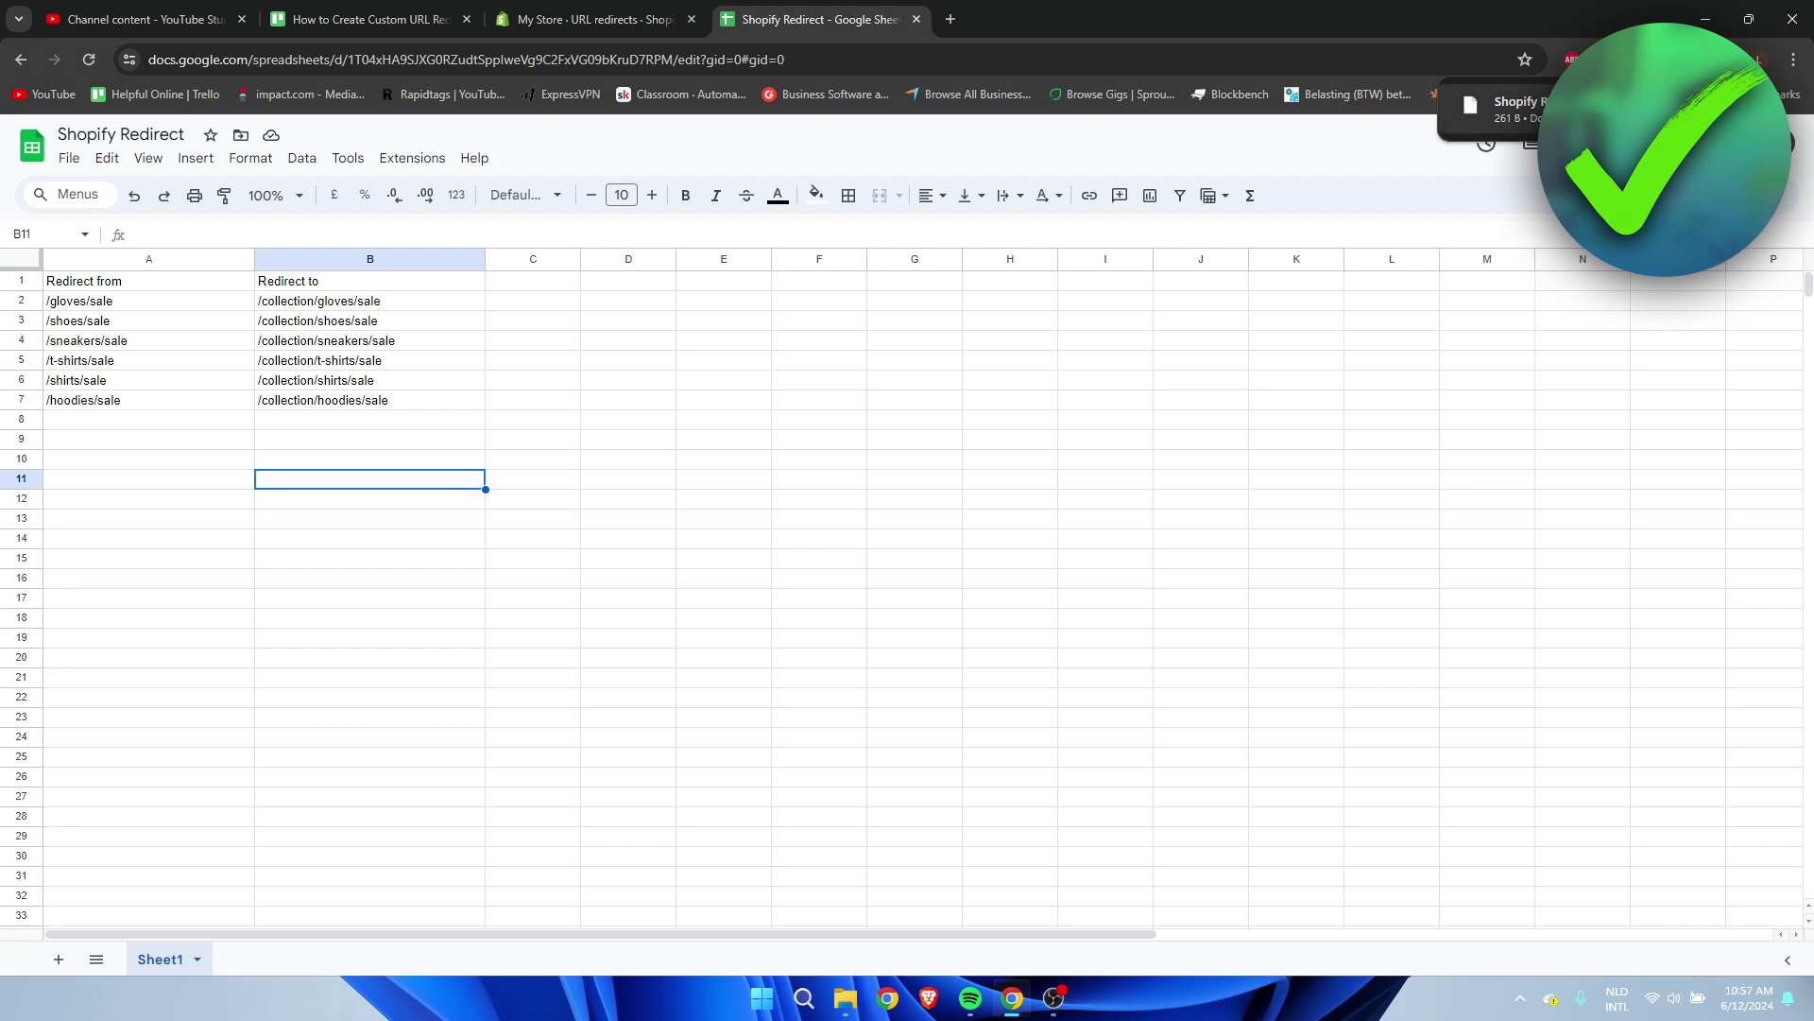
left_click(576, 14)
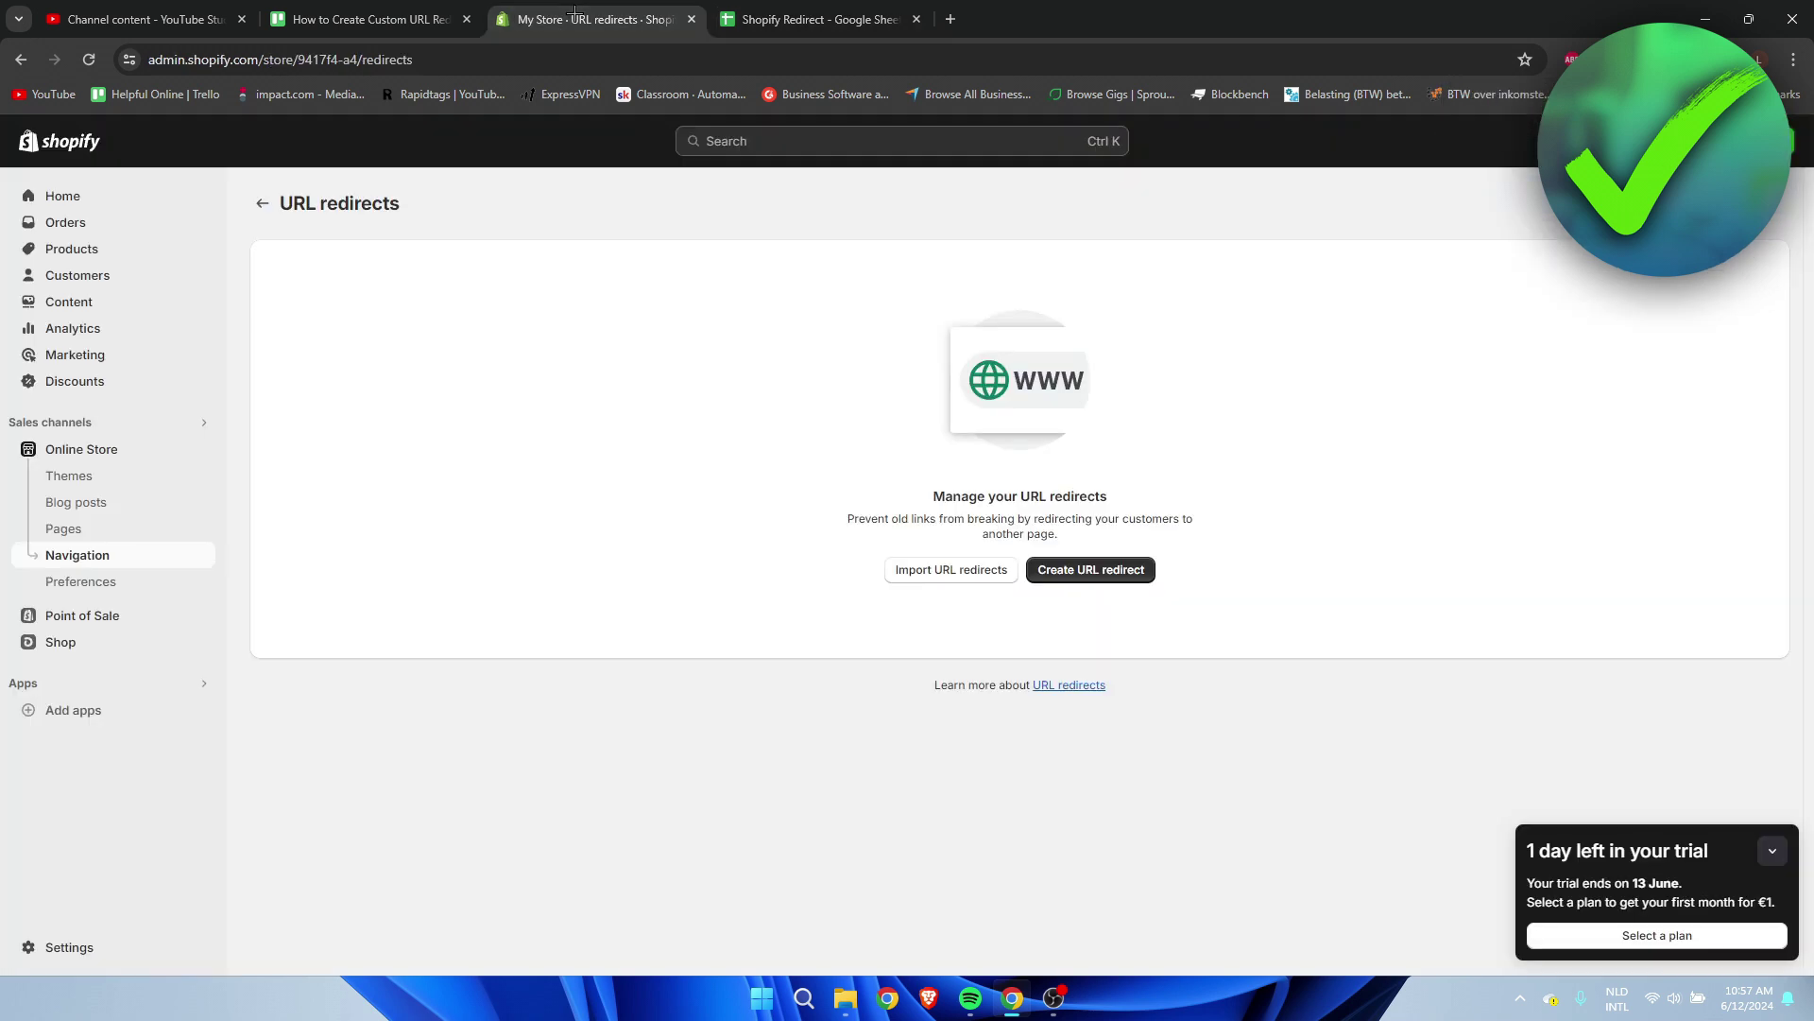
- Import Shopify Redirect - Sheet1.csv from Downloads, adding all six sale-page redirects
left_click(956, 572)
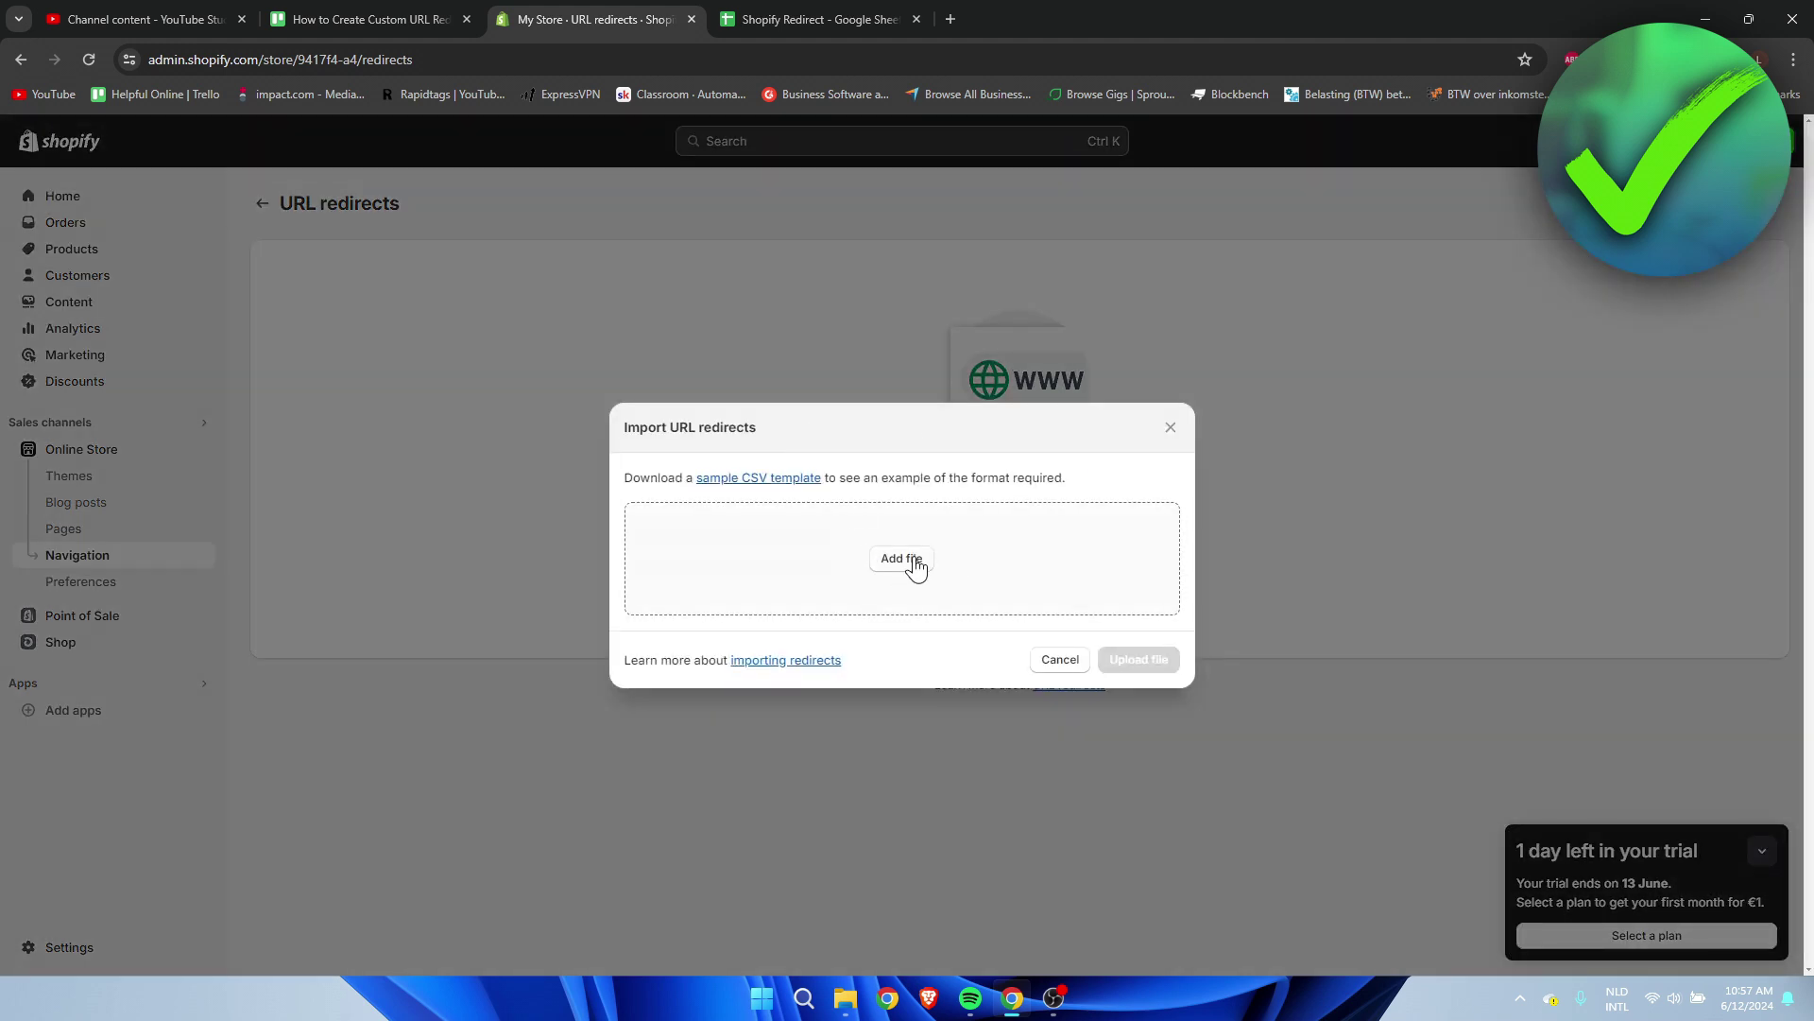
left_click(916, 565)
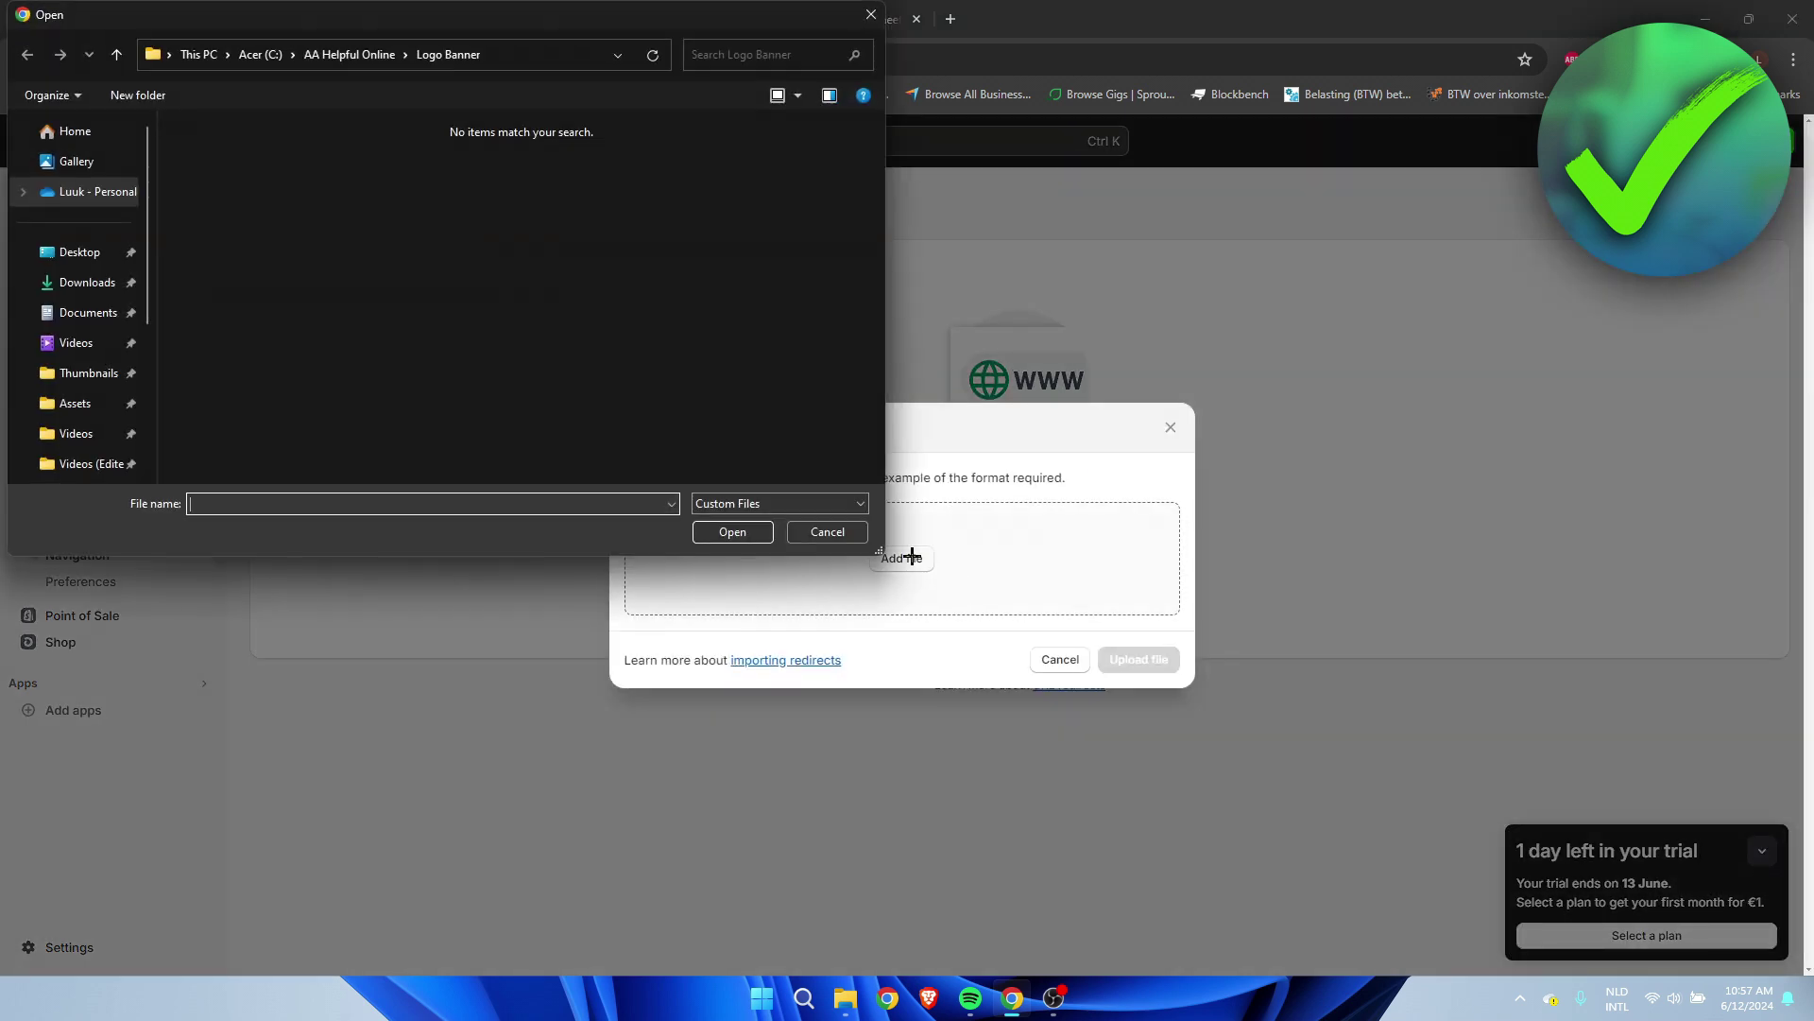
left_click(83, 289)
left_click(376, 178)
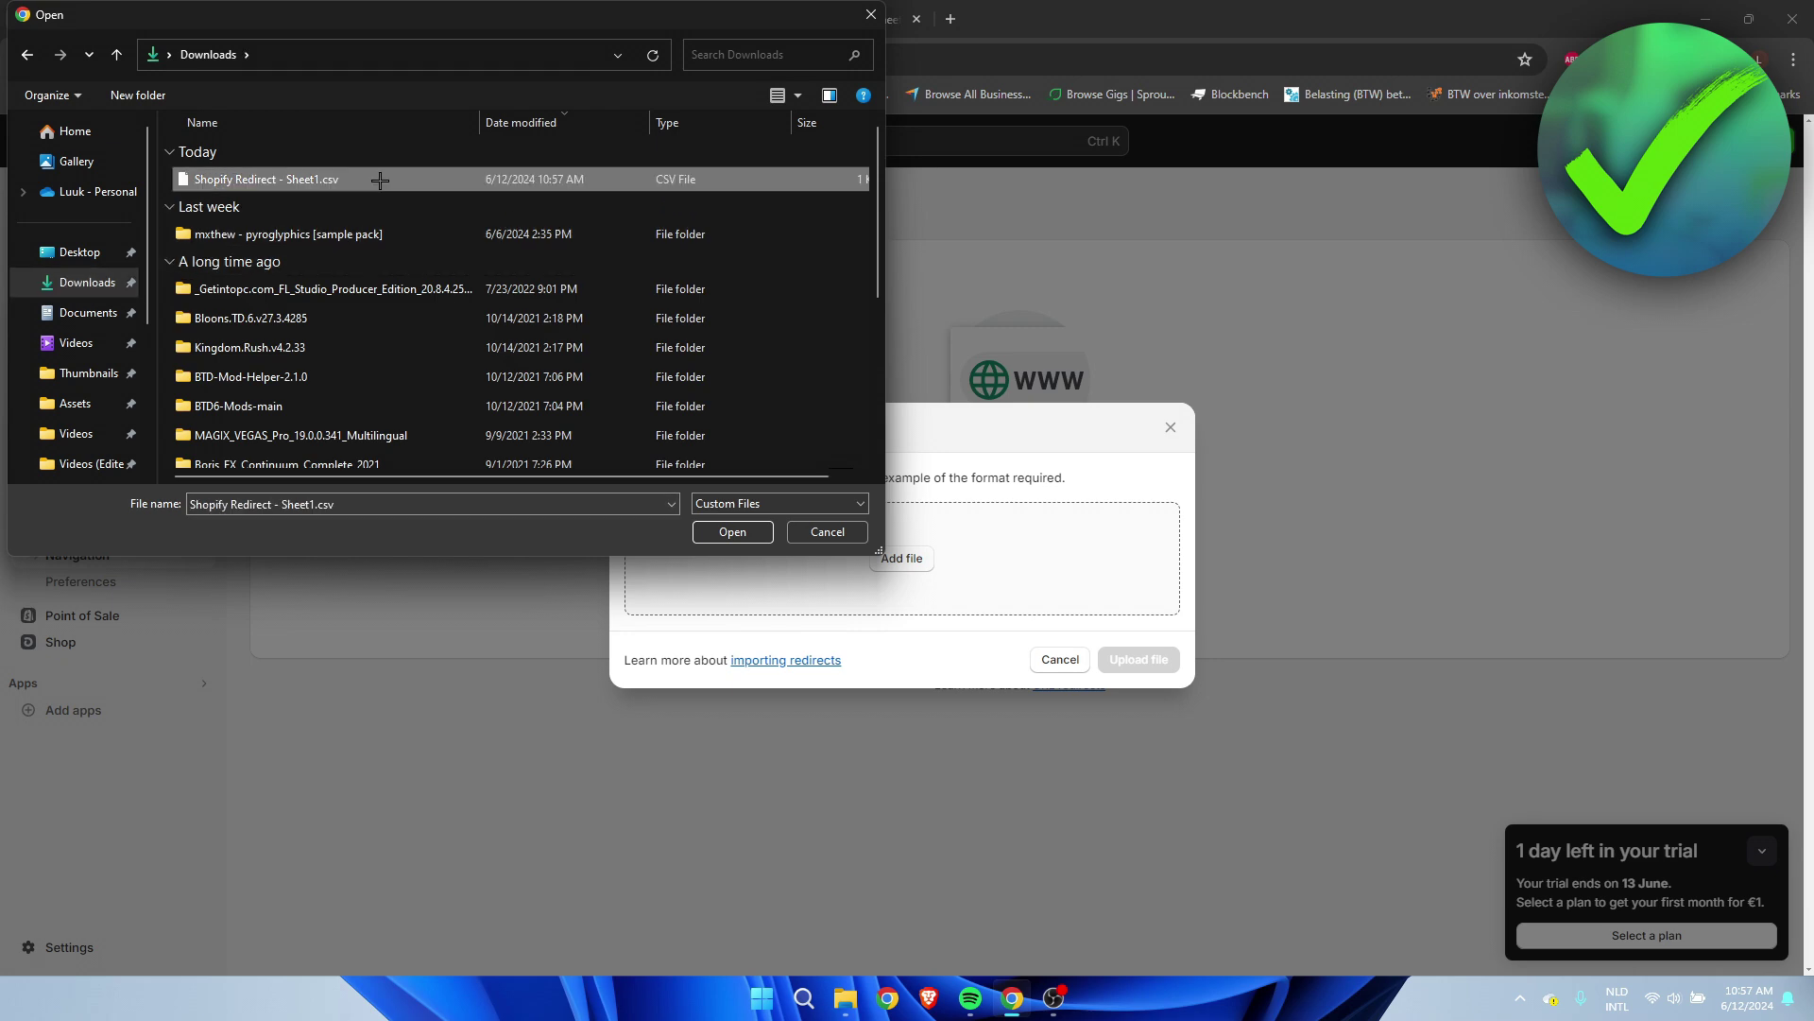
left_click(749, 534)
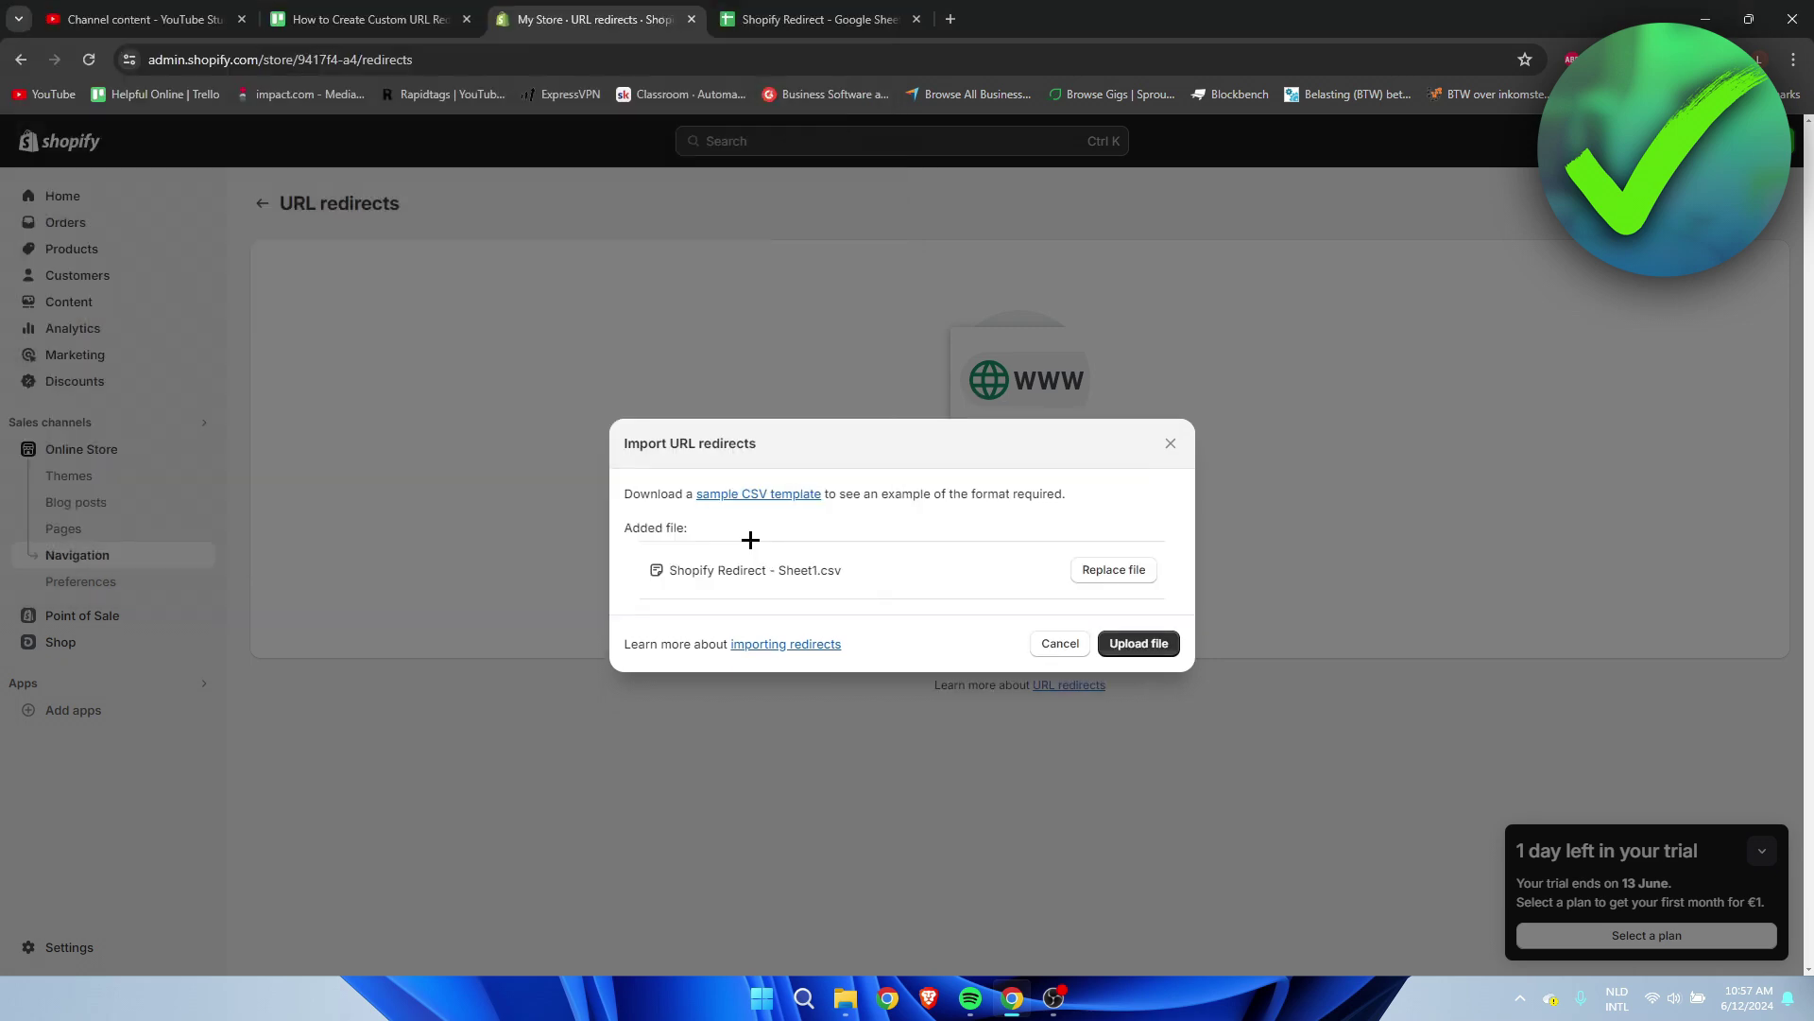
left_click(1140, 643)
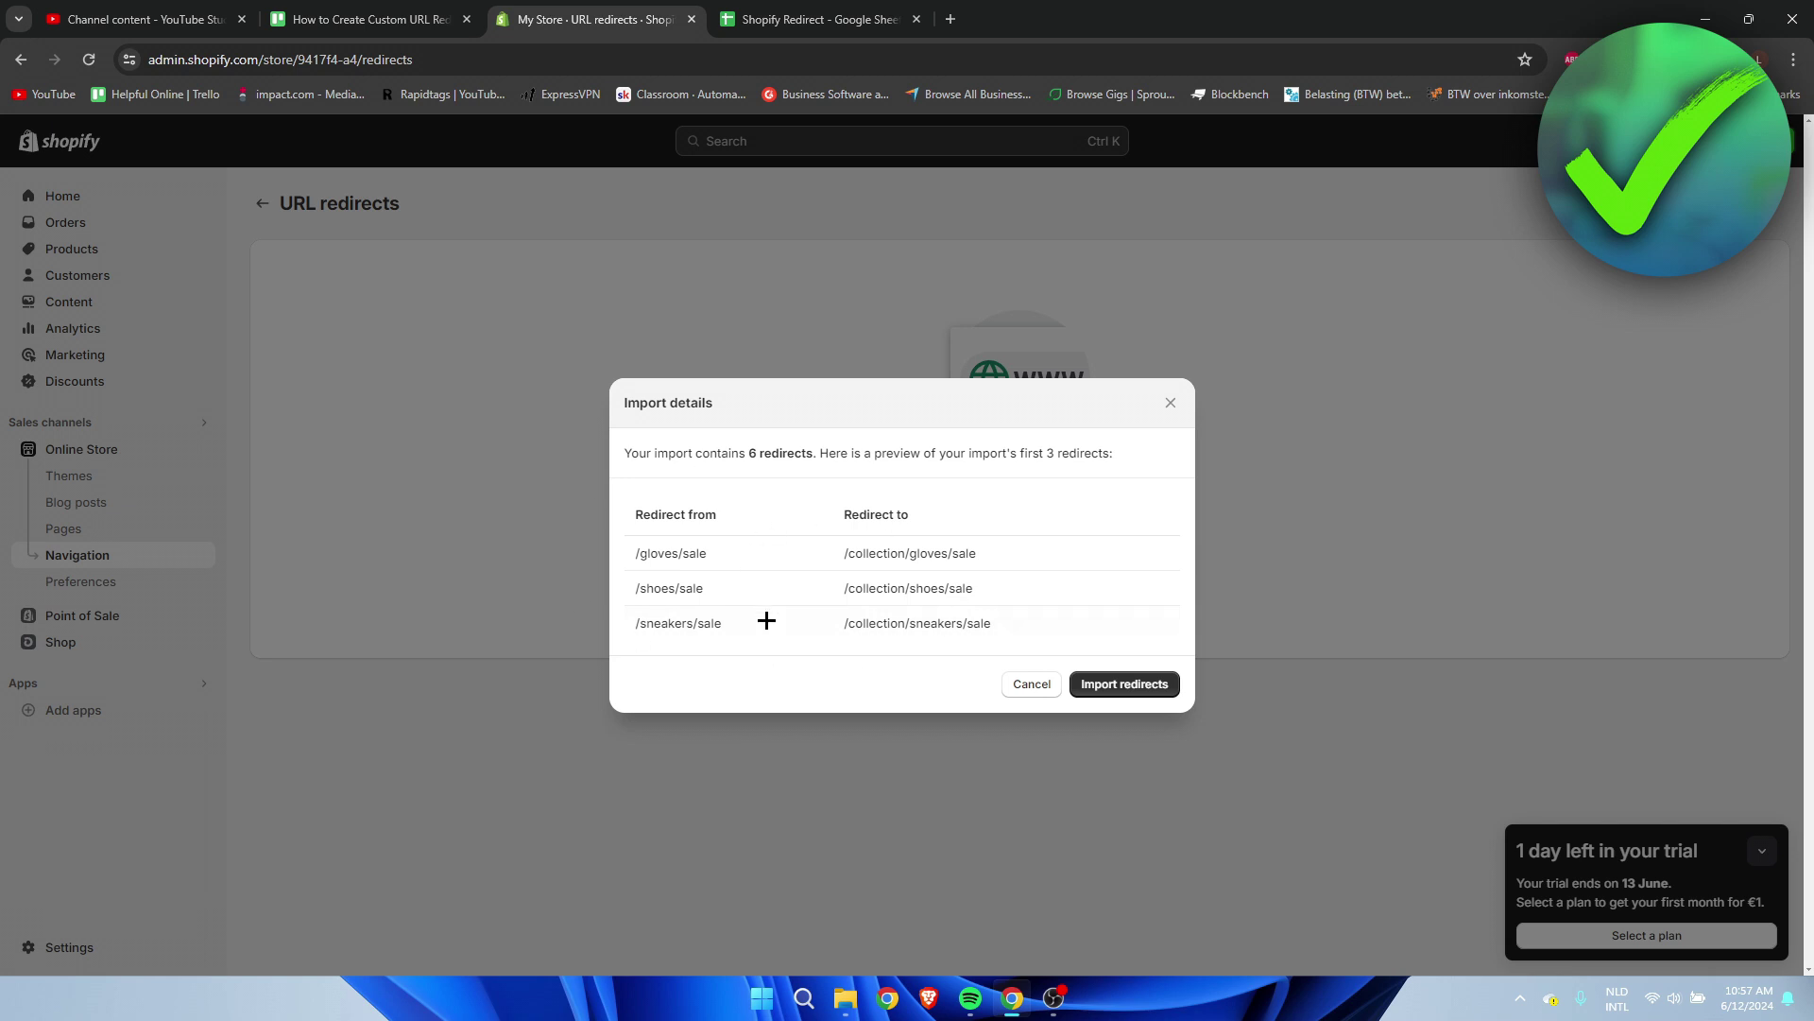
left_click(1170, 683)
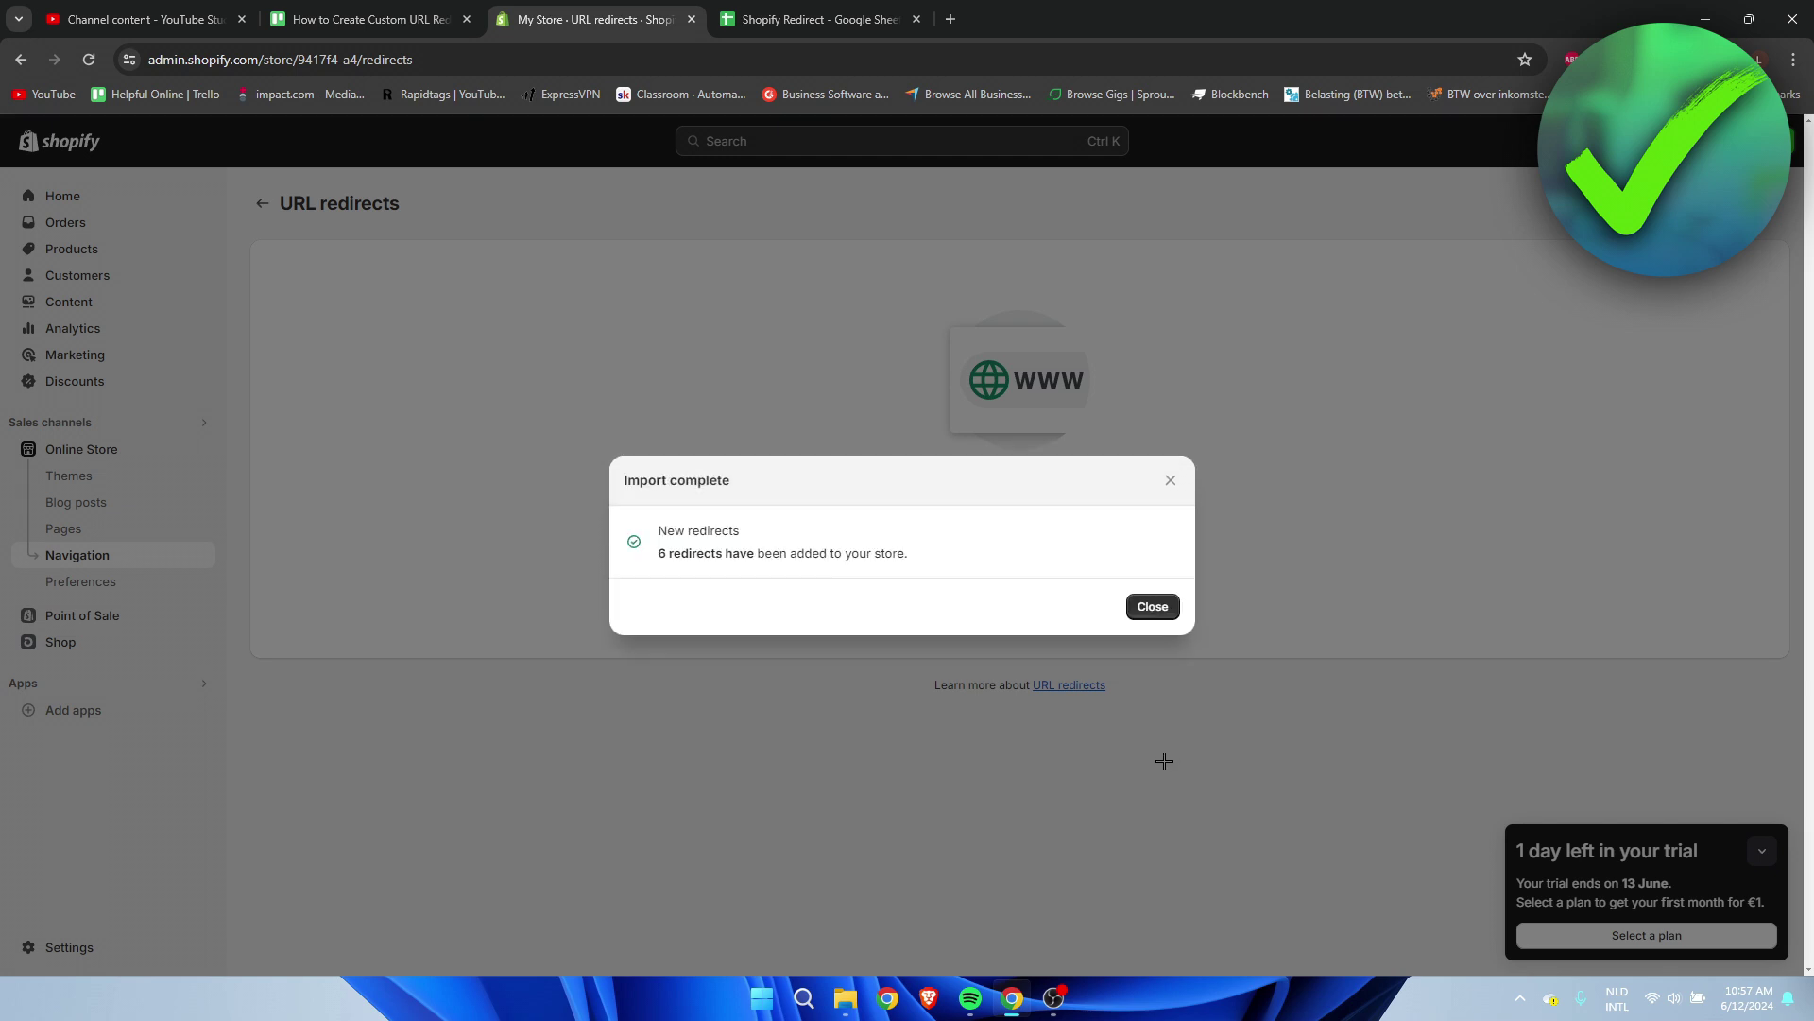
left_click(1132, 601)
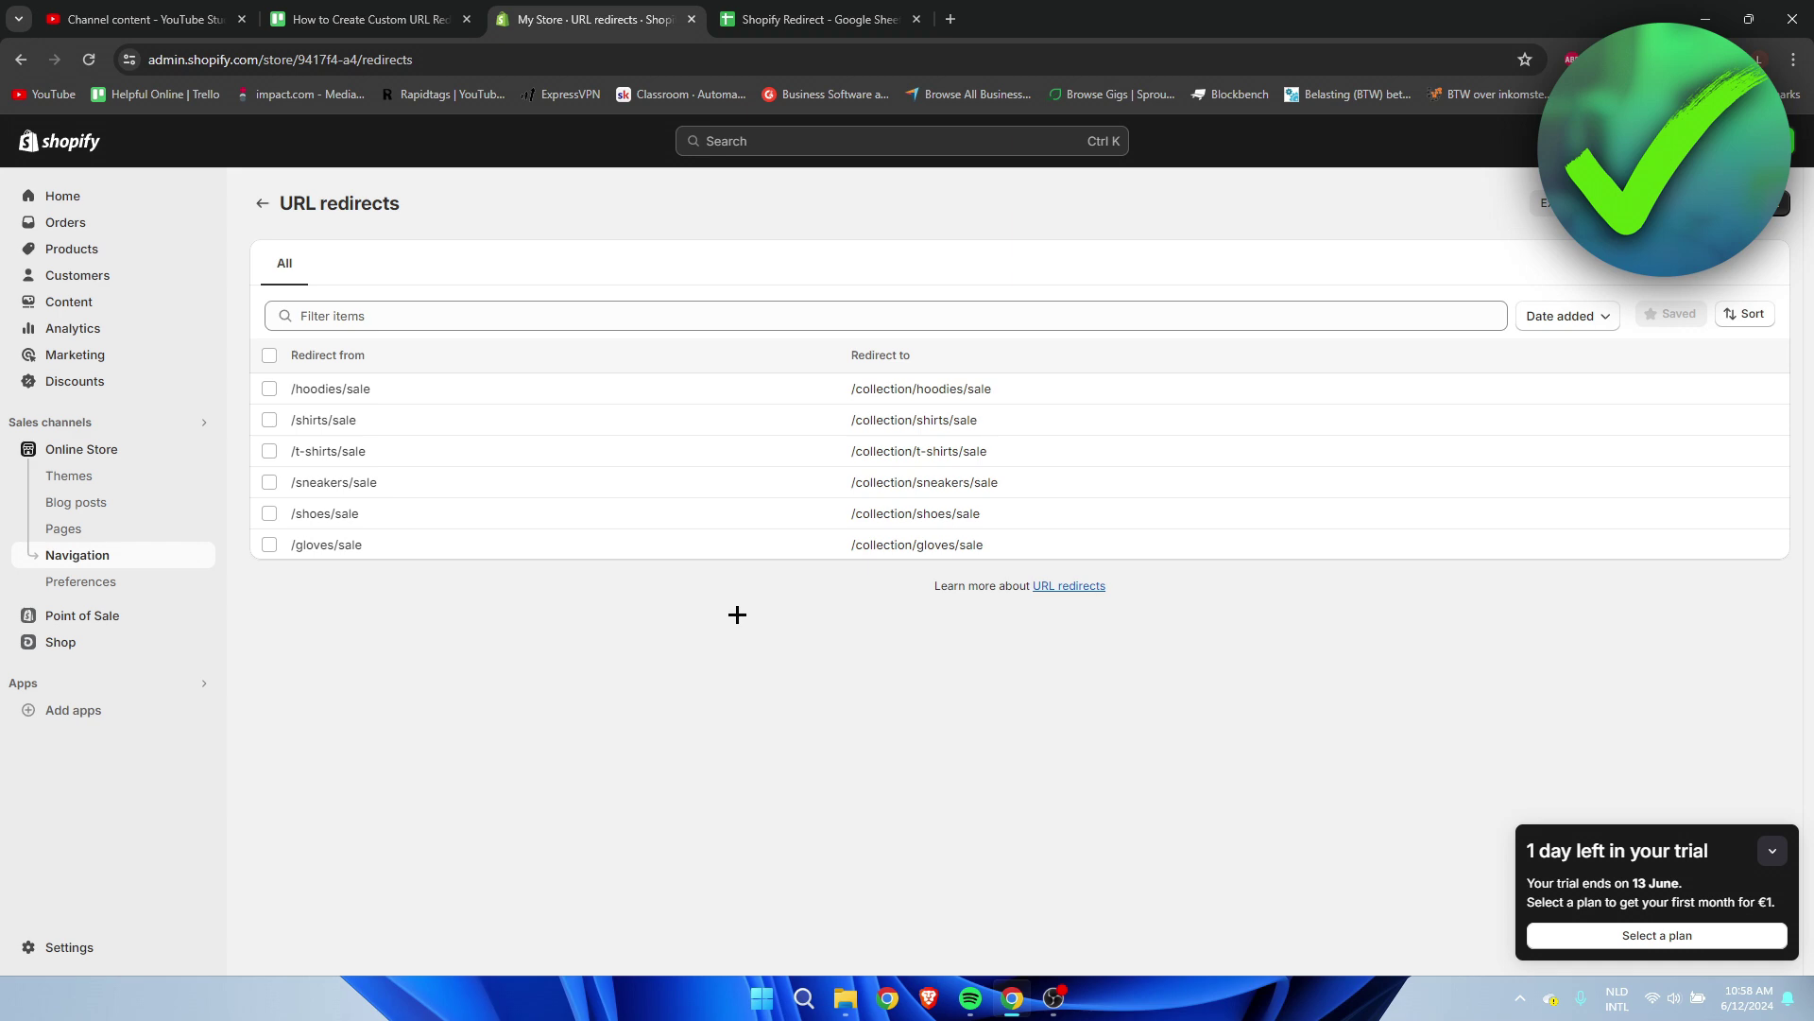
- Compare against the Google Sheets redirect list, then return to Shopify's six-redirect list
left_click(815, 19)
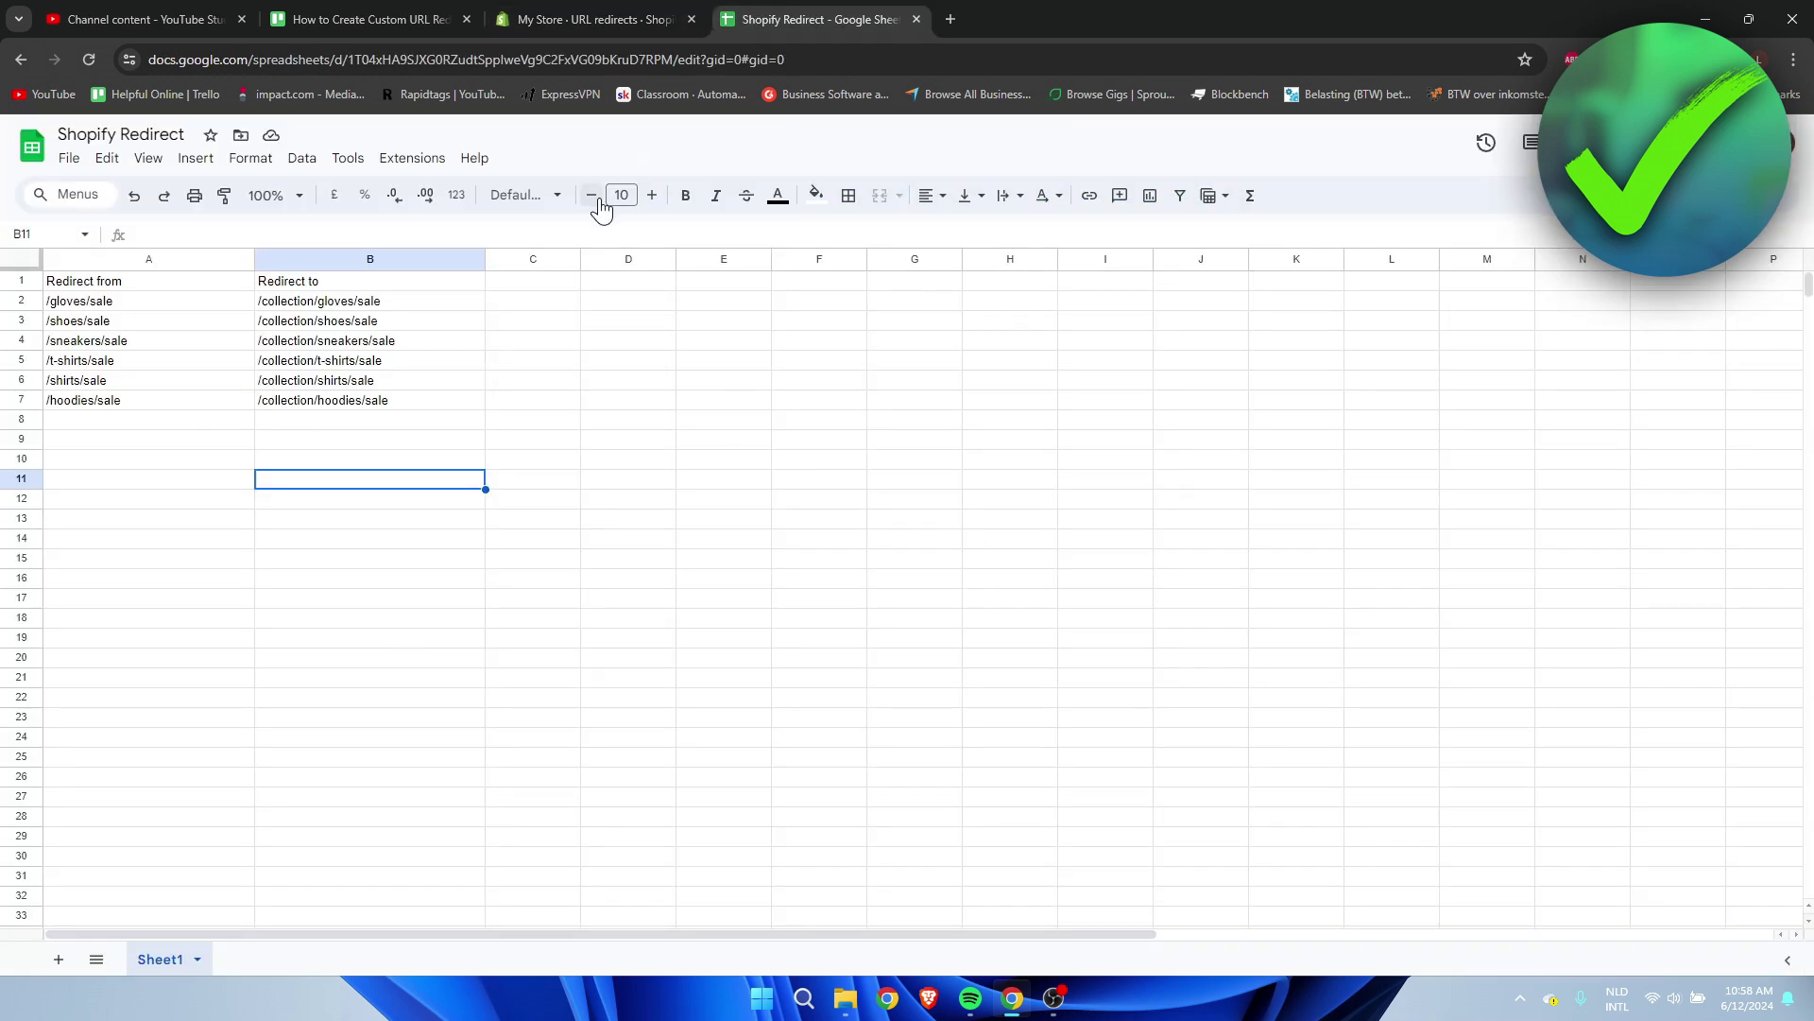
left_click(585, 20)
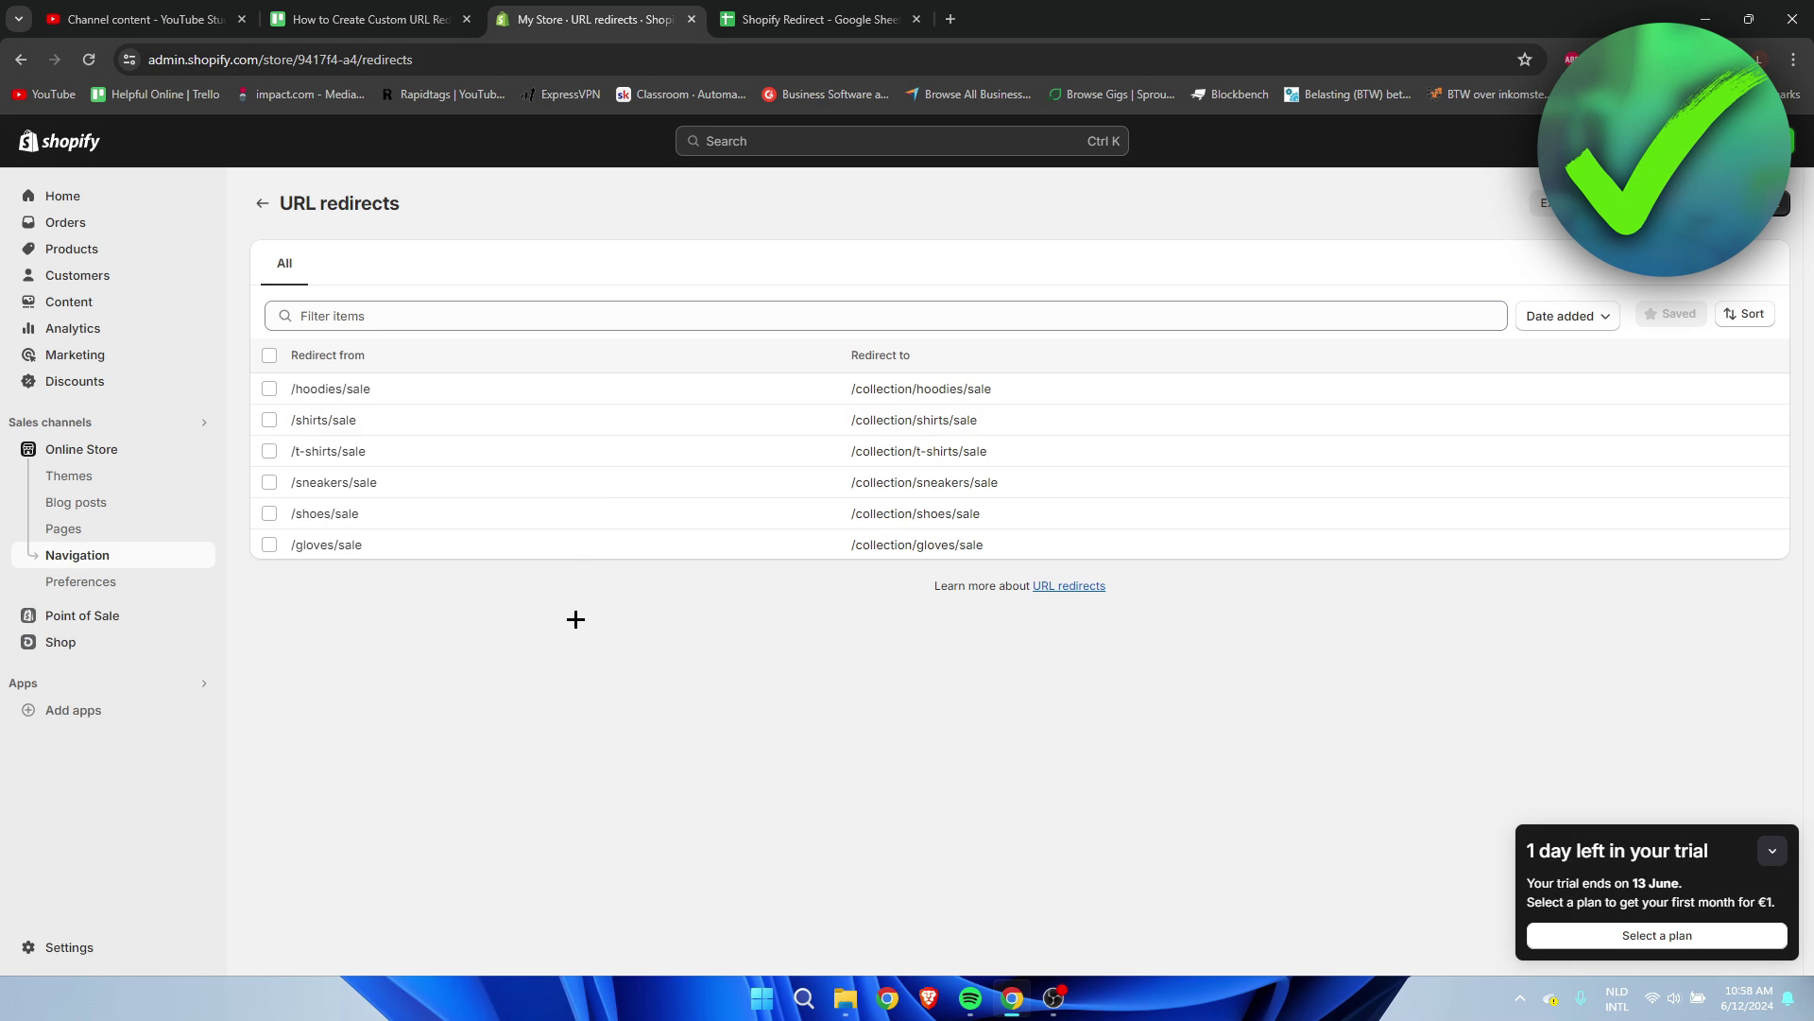